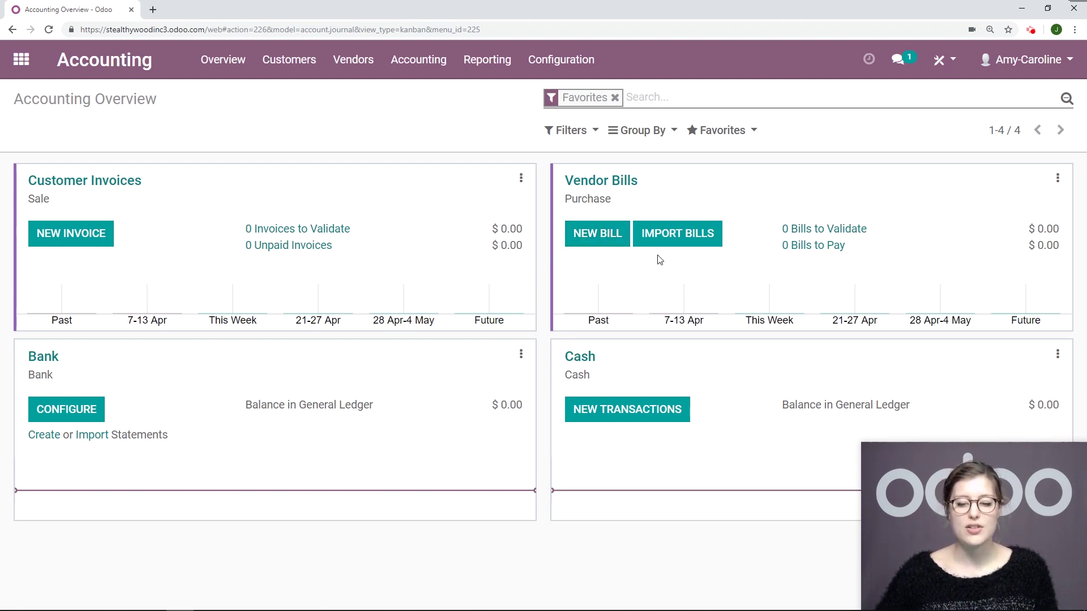
Start a new vendor bill from the Vendors > Bills list.
left_click(354, 62)
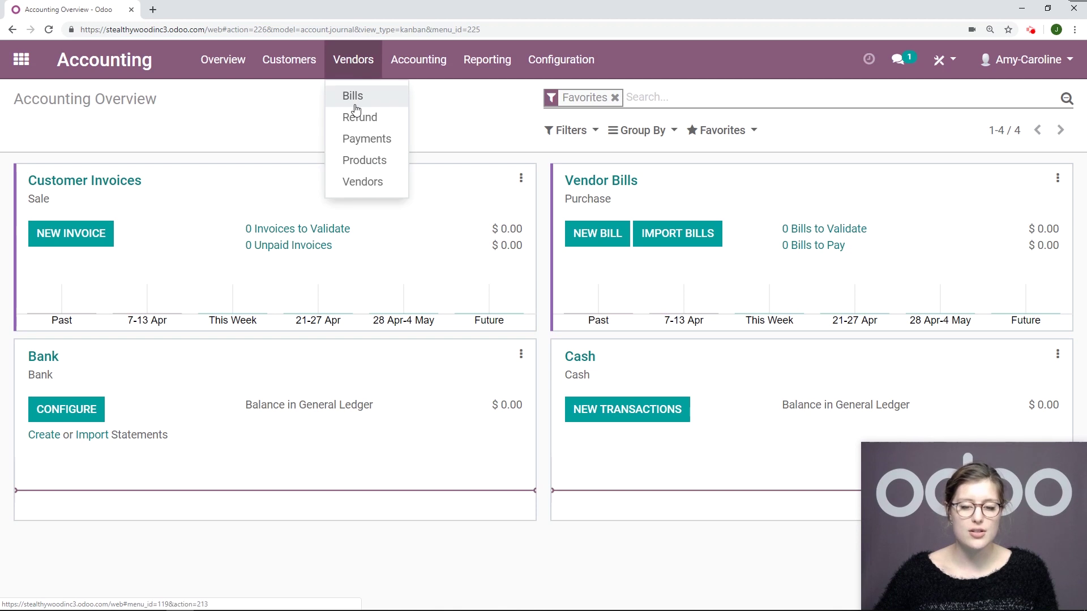
left_click(365, 98)
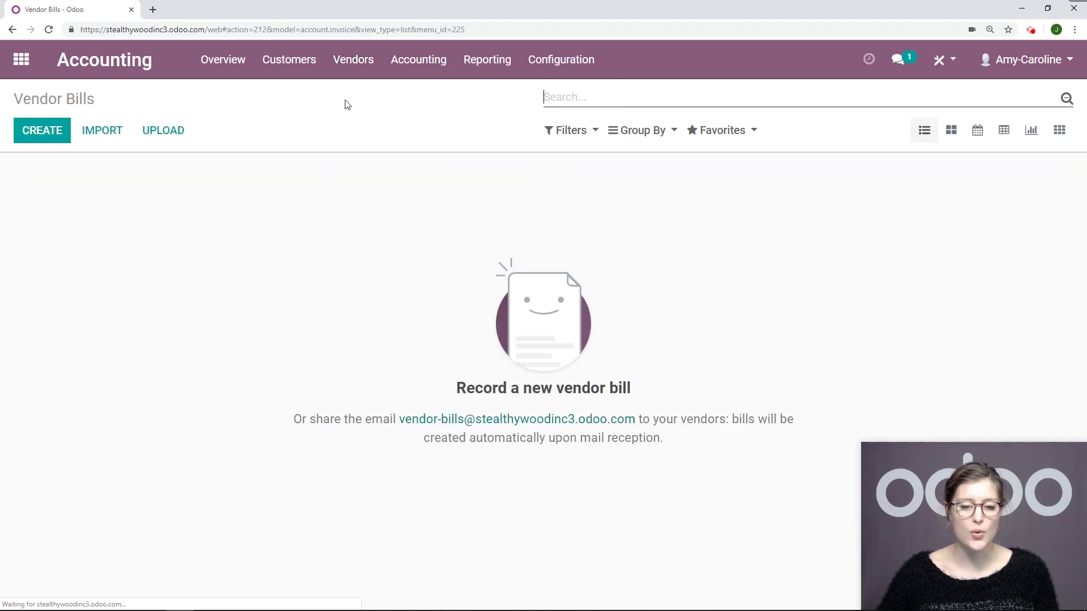
left_click(46, 135)
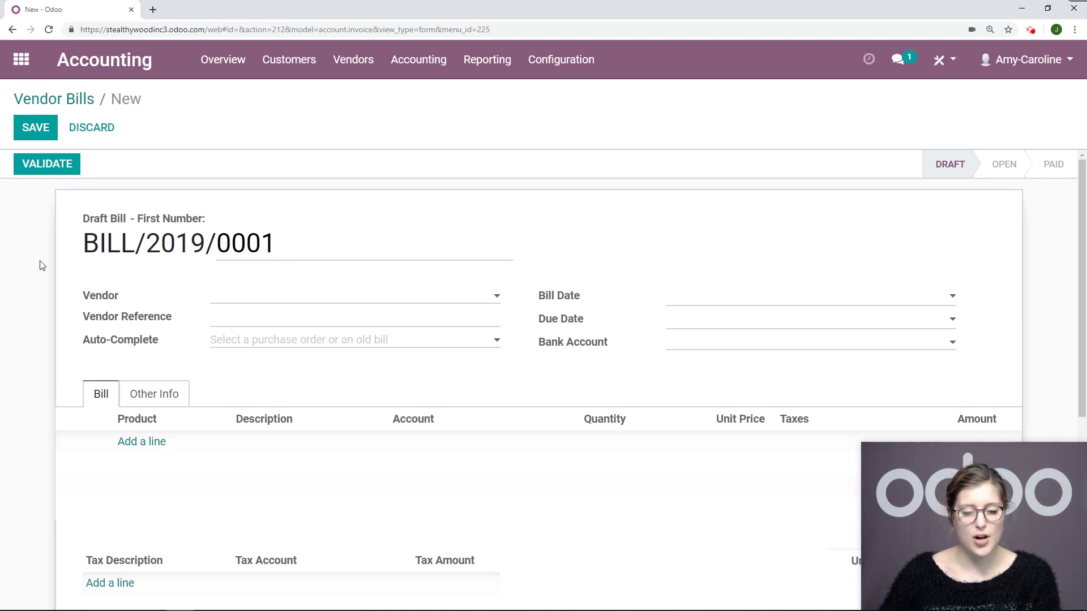
scroll(207, 197, "down", 1)
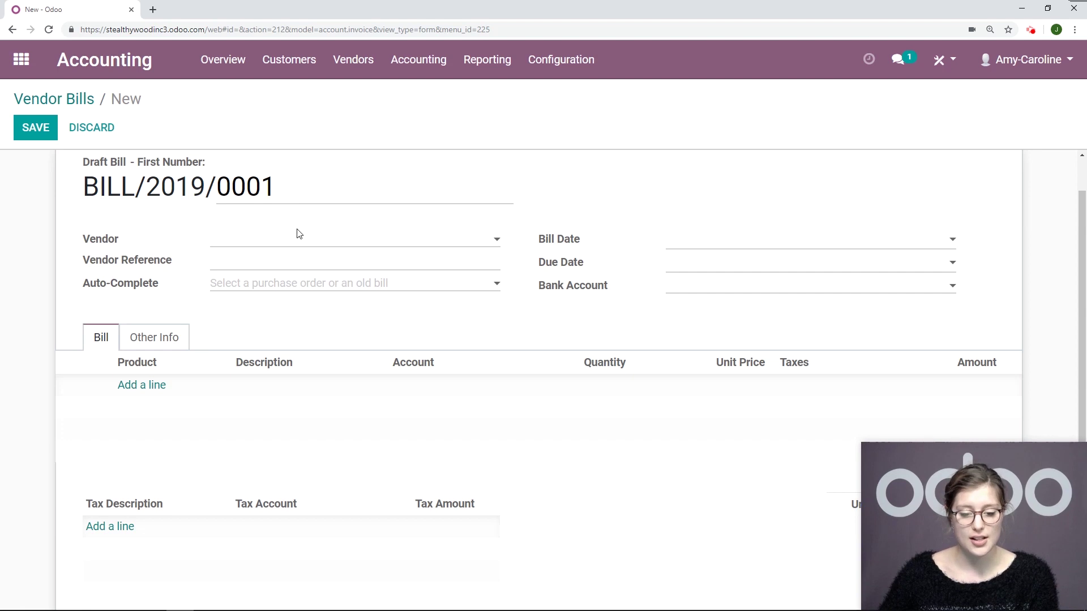
Set vendor Wood Corner, reference INV/2019/0001/01 and bill date 04/12/2019.
left_click(288, 242)
left_click(267, 283)
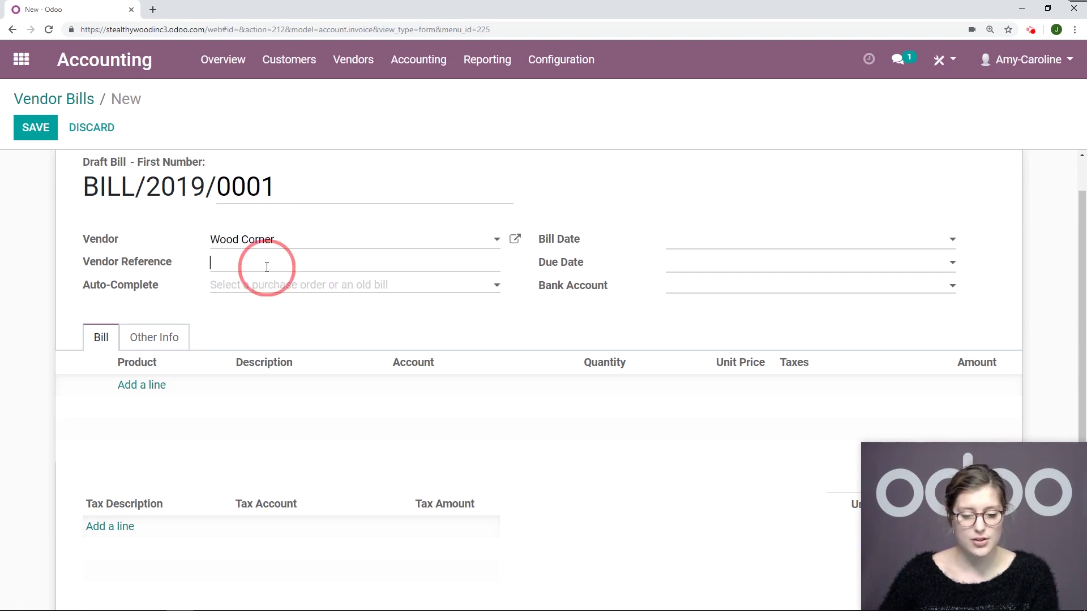
key("Tab")
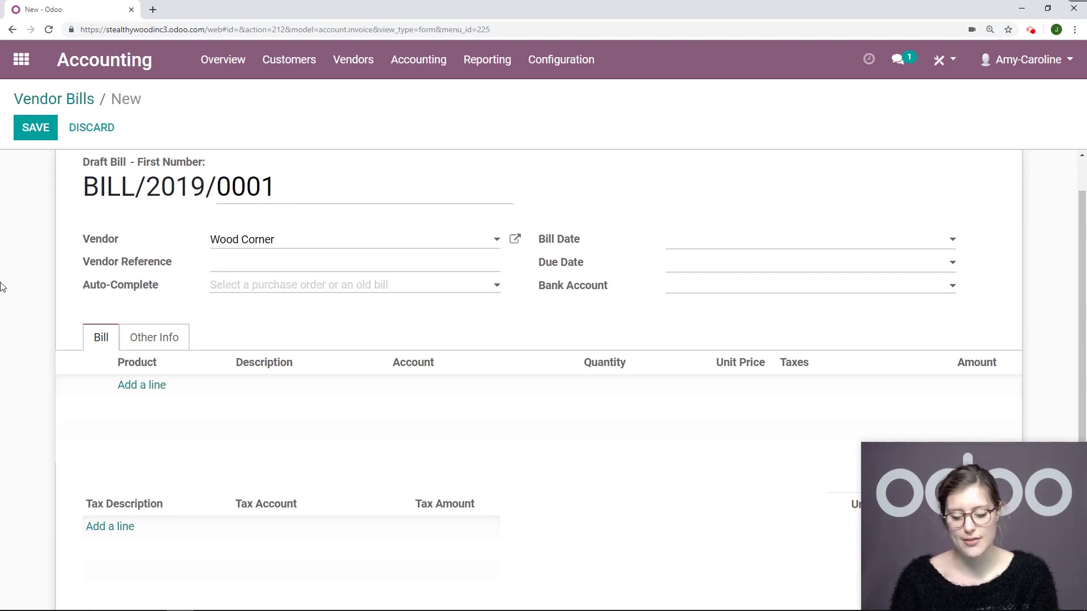
type("INV/201")
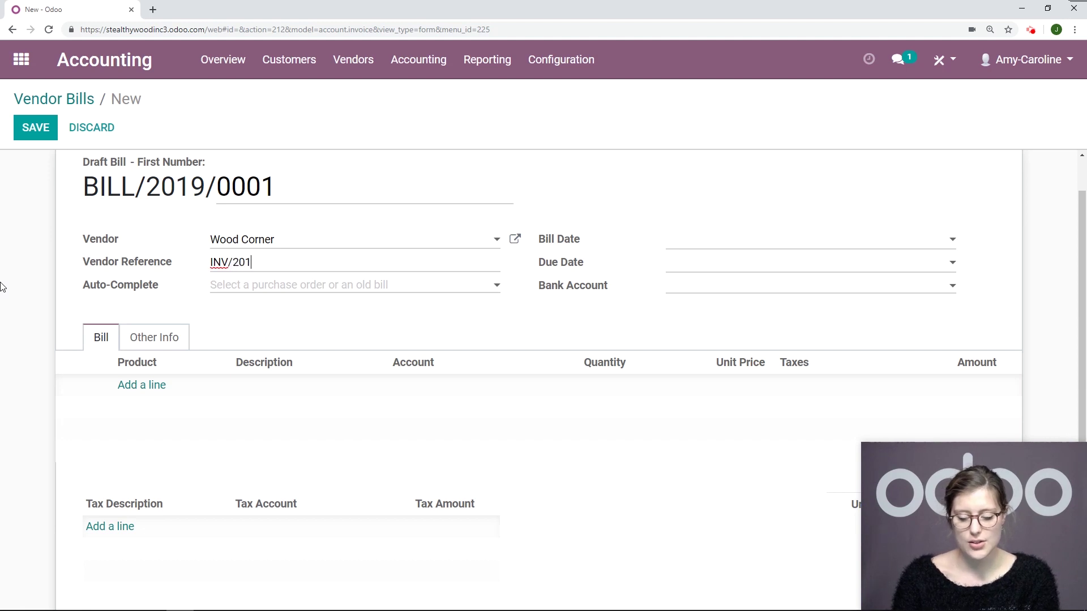
type("9/0001/01")
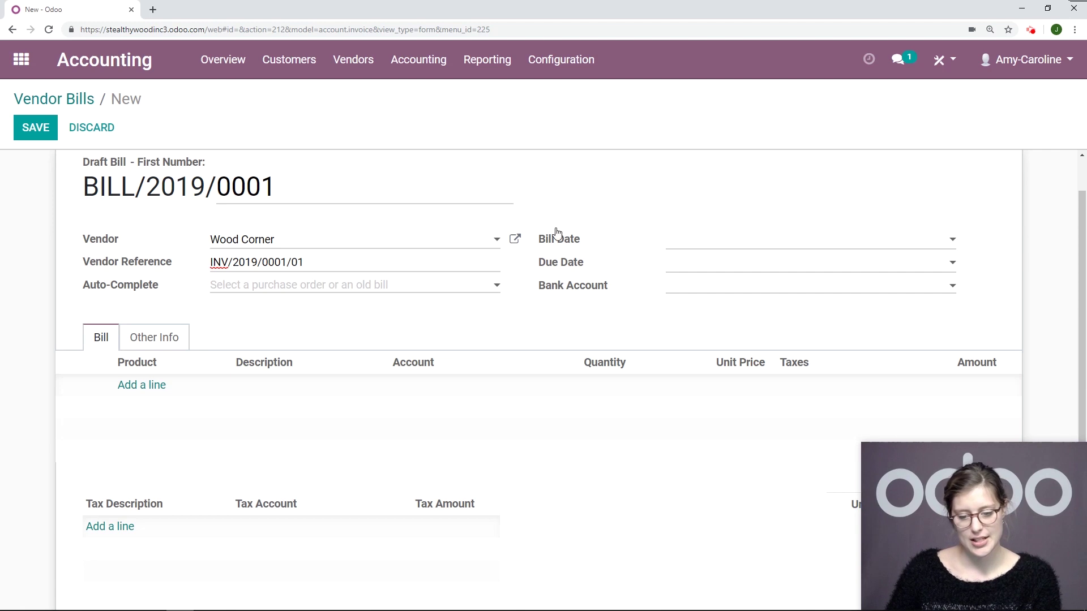
left_click(810, 247)
left_click(826, 340)
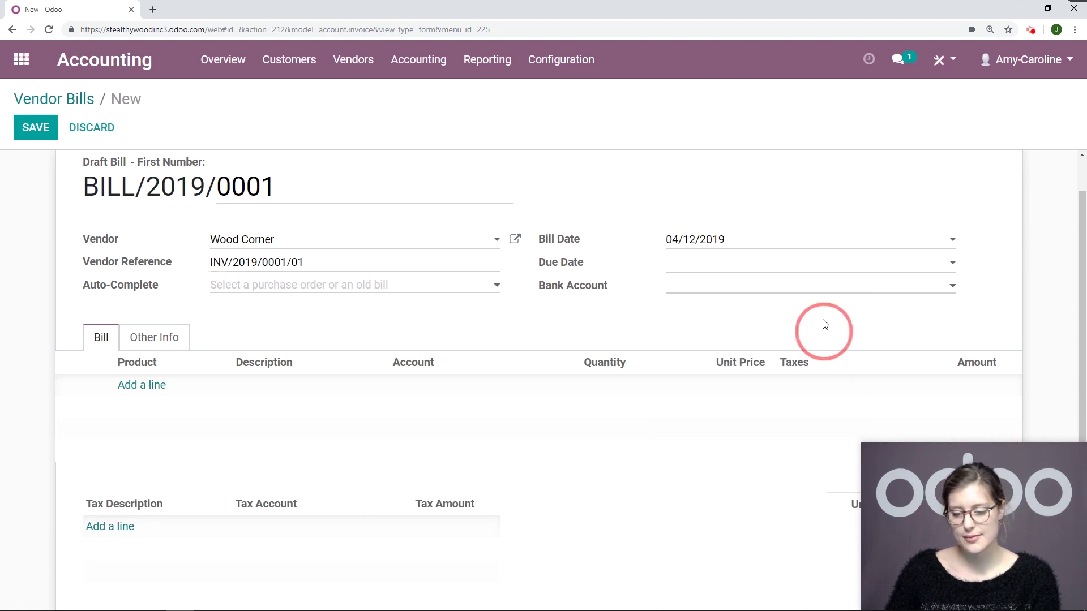
left_click(824, 274)
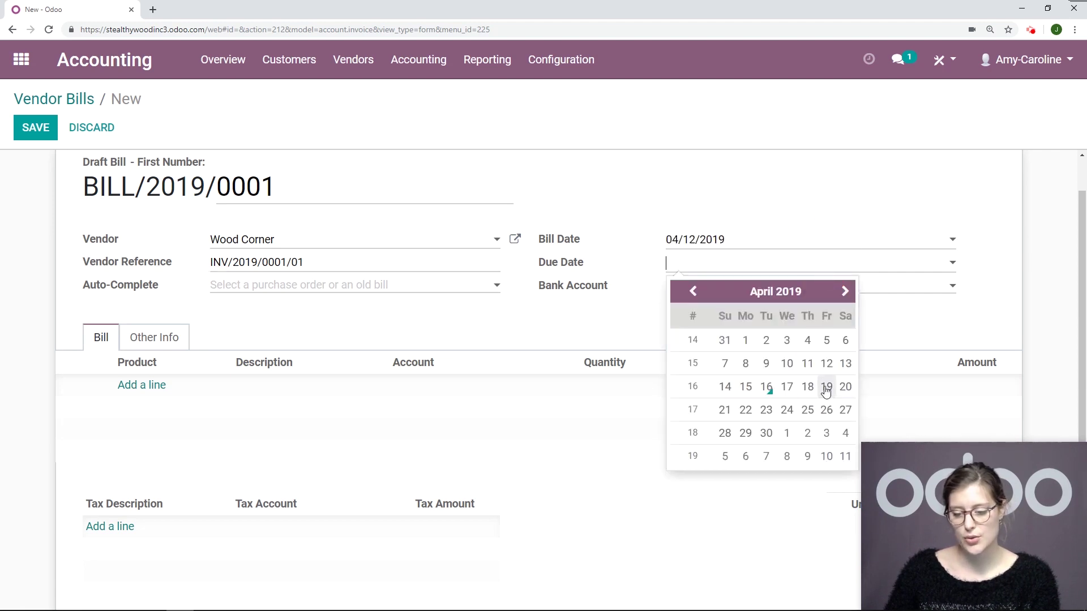
Set the due date to 04/19/2019 and add a Storage Box line.
left_click(827, 387)
left_click(150, 387)
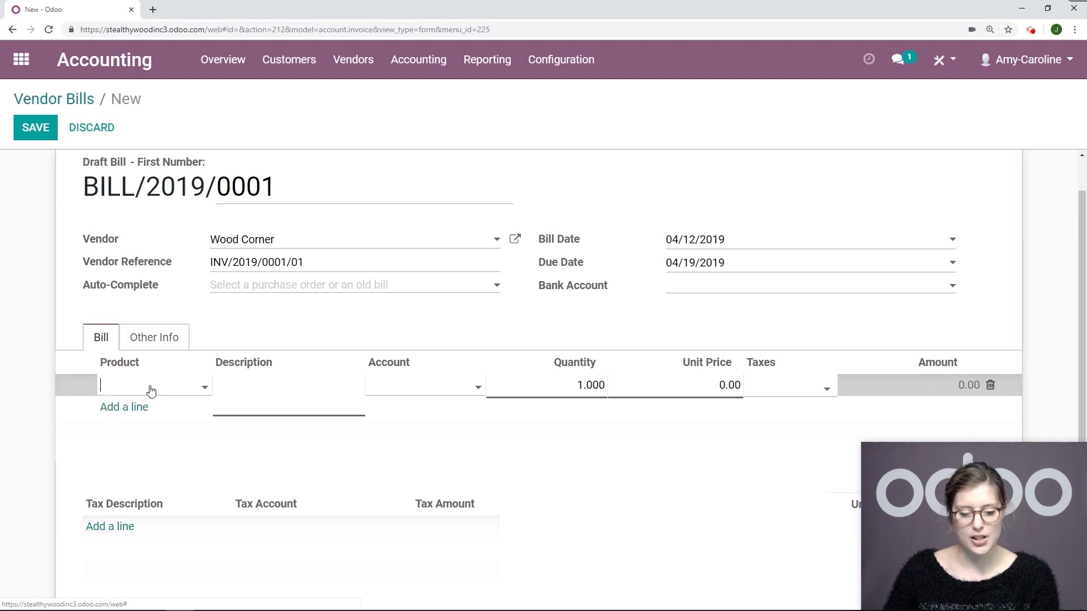
left_click(161, 409)
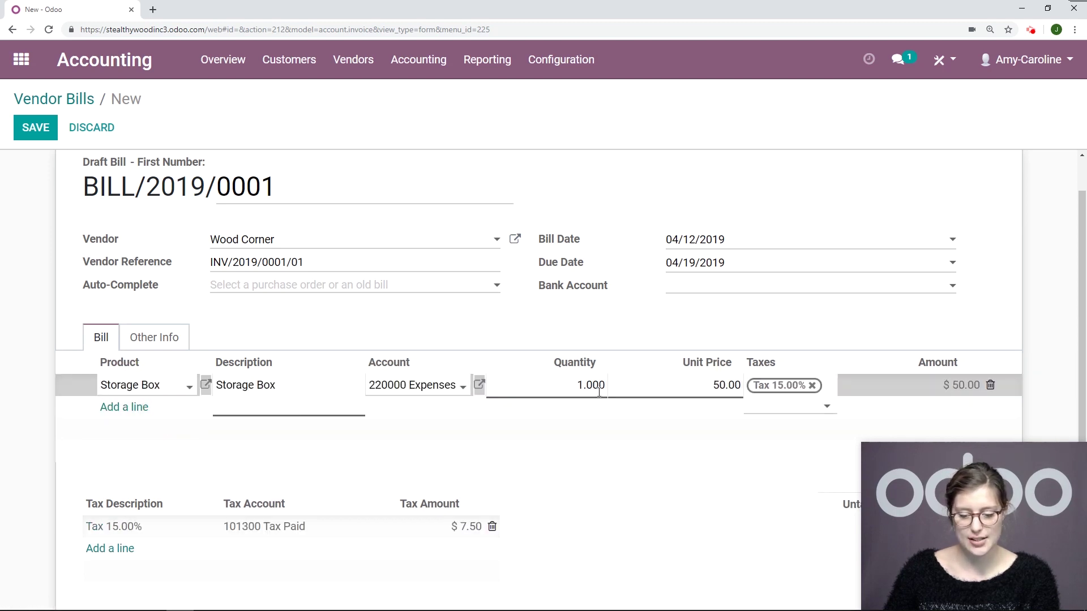
Change the Storage Box quantity to 10 and bring up the line's account list.
left_click(600, 390)
type("10")
left_click(644, 347)
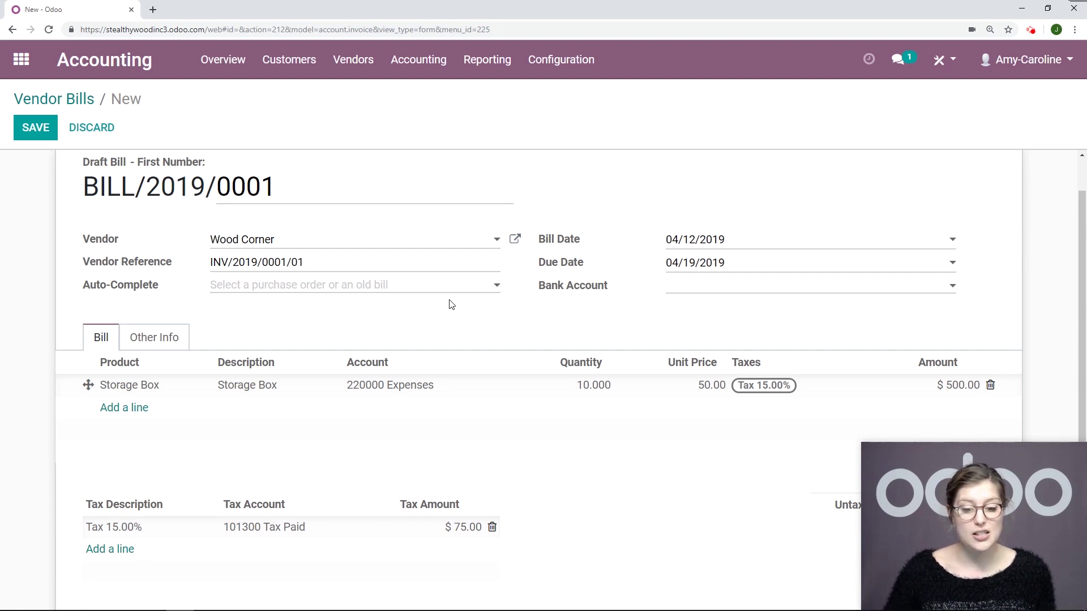
left_click(408, 389)
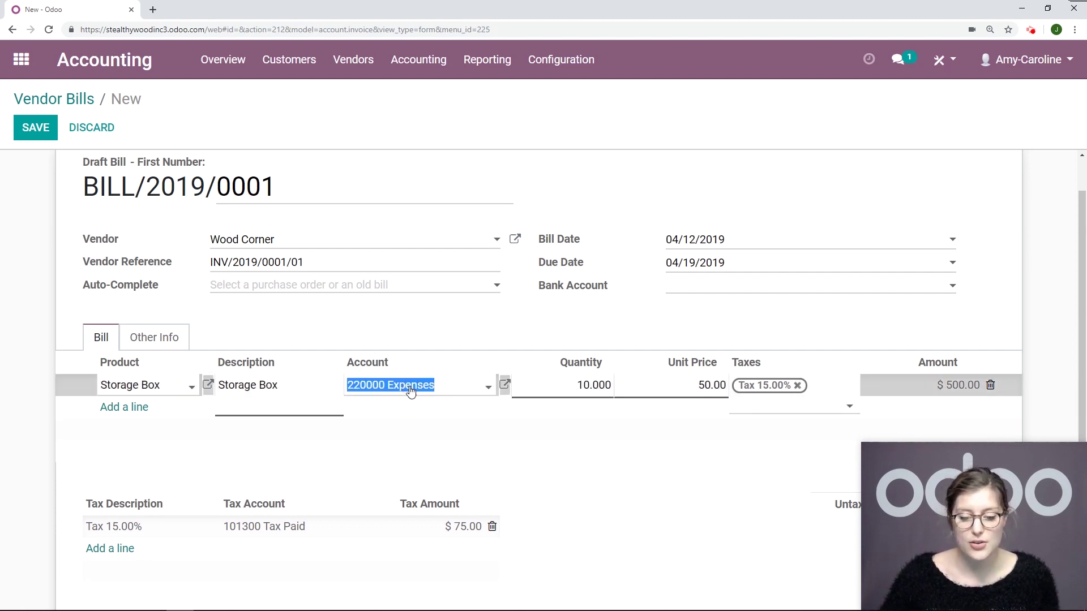
left_click(468, 391)
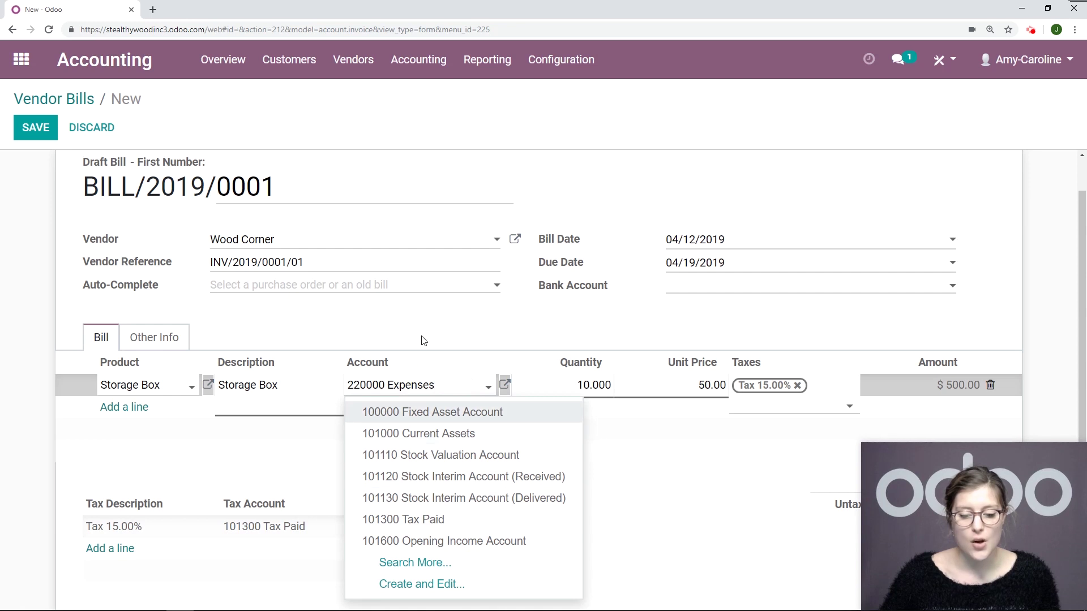
left_click(207, 385)
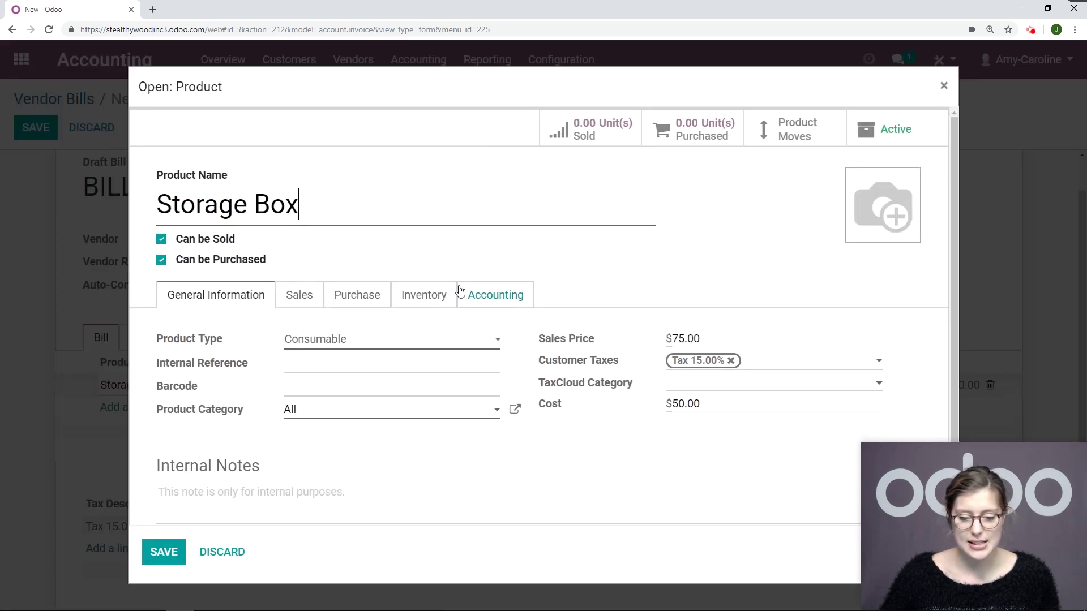
left_click(499, 295)
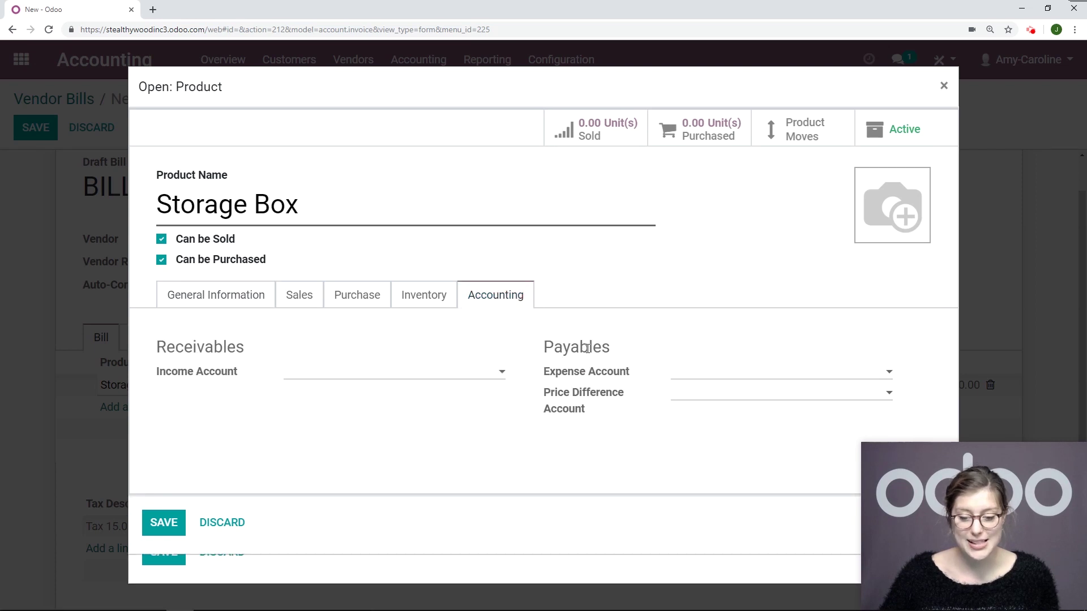
left_click(688, 374)
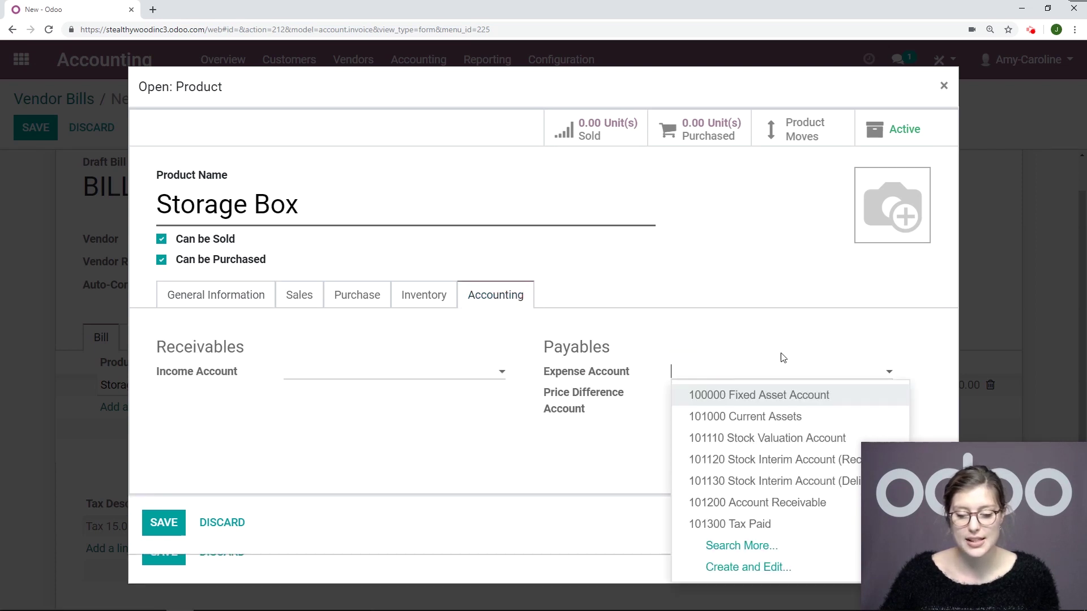
left_click(691, 317)
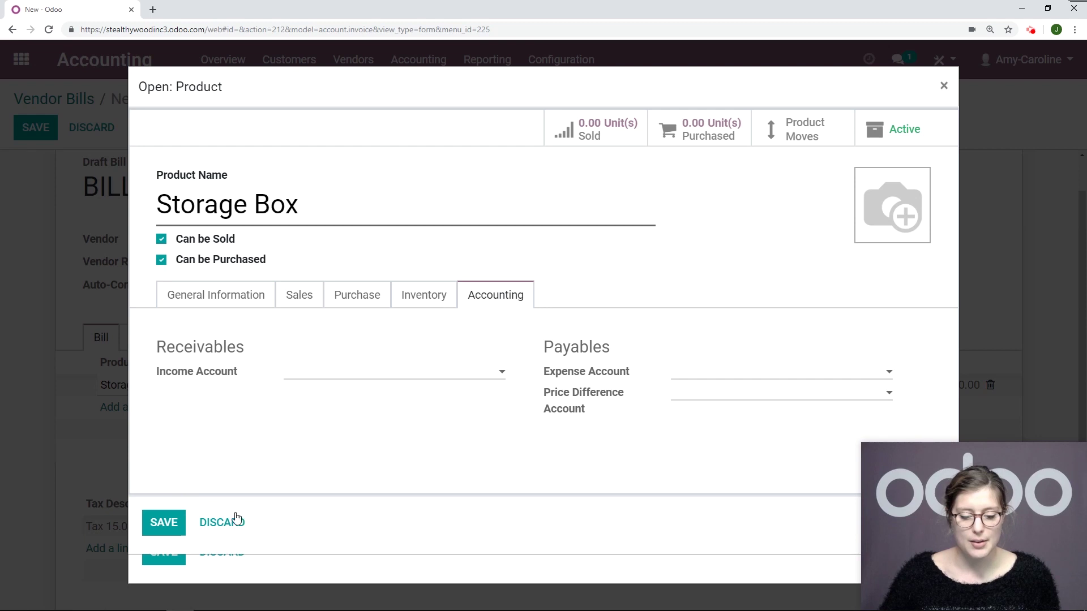
left_click(237, 522)
left_click(227, 552)
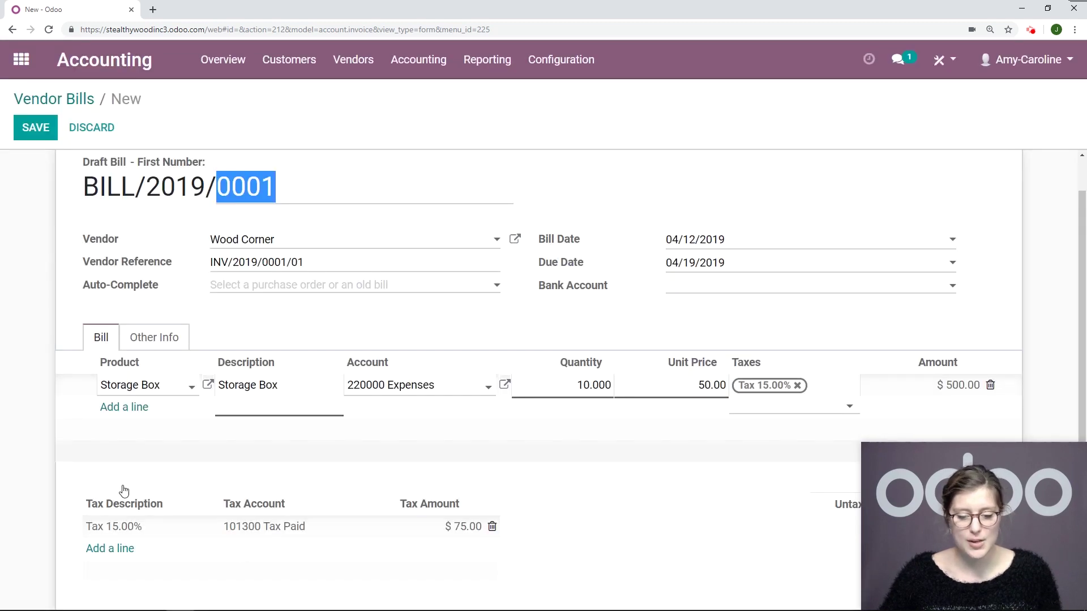
Change the Tax 15.00% line's amount from 75.00 to 75.01.
left_click(488, 320)
scroll(675, 357, "down", 2)
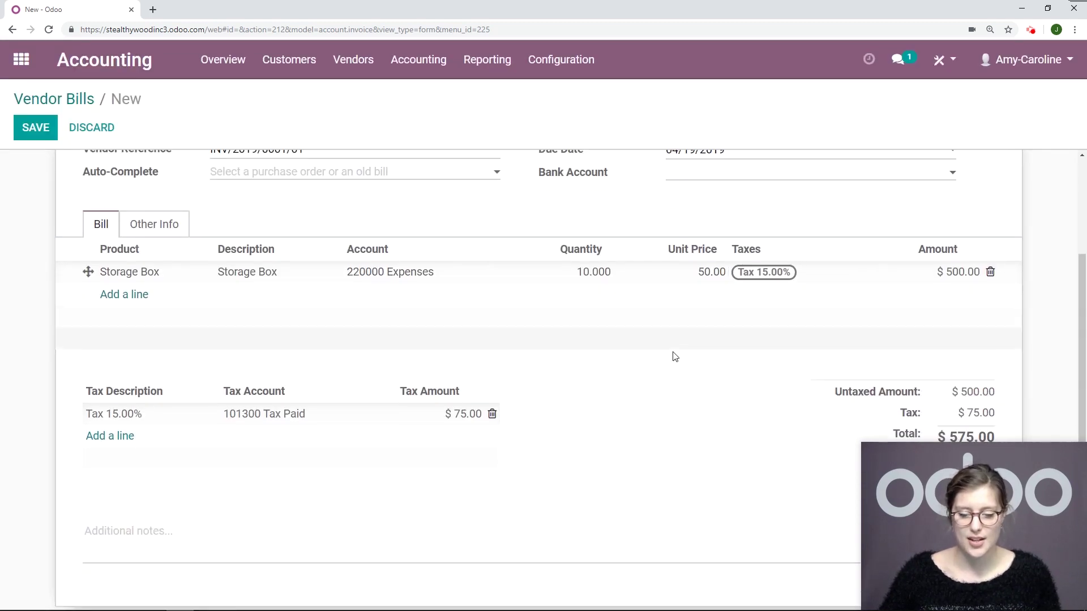
scroll(606, 371, "down", 1)
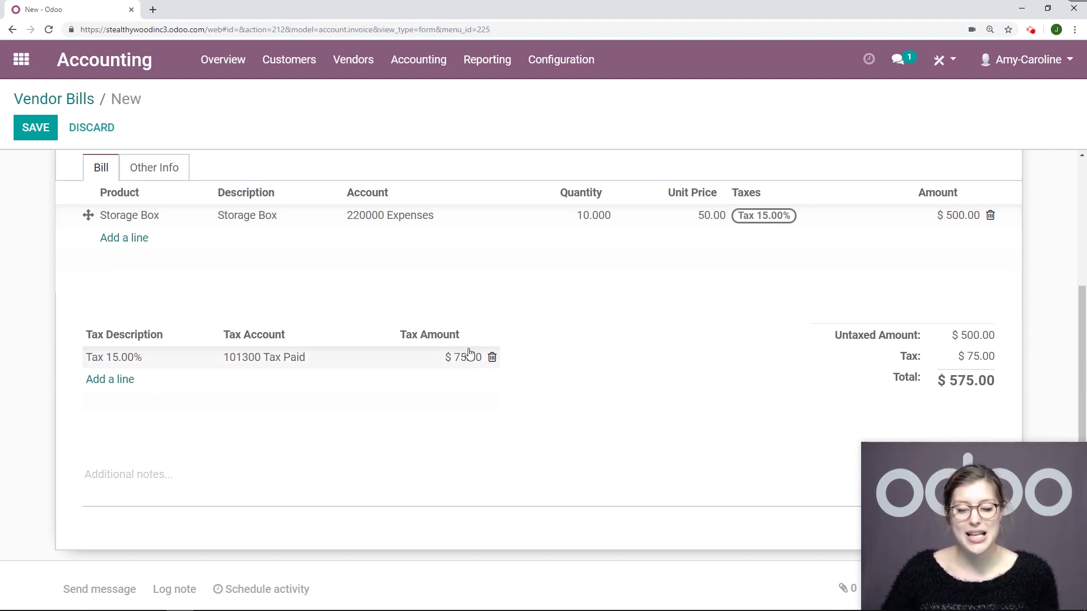
left_click(475, 358)
left_click(476, 358)
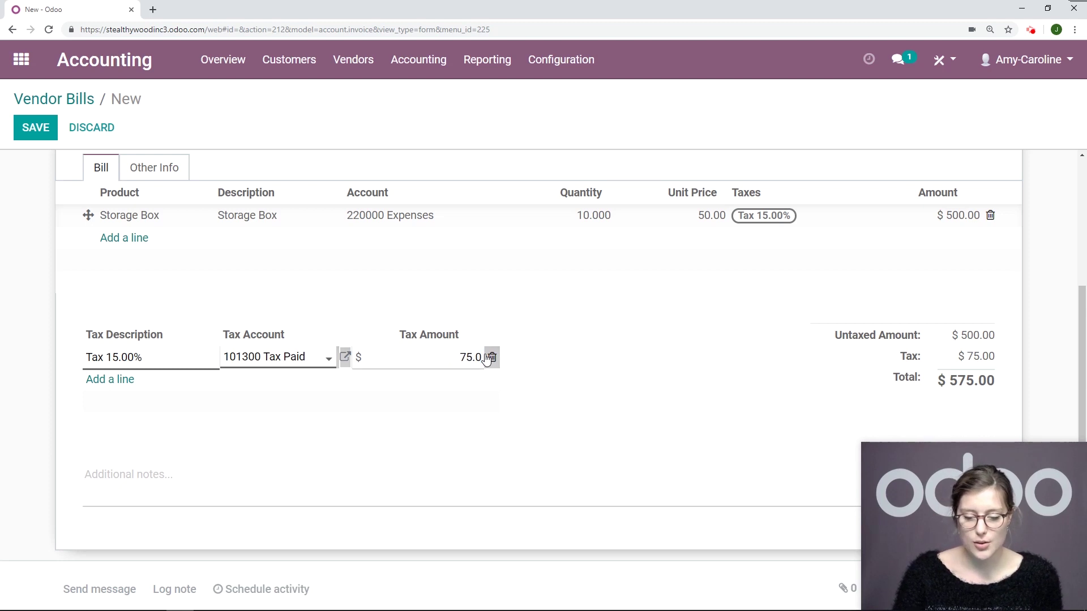
type("1")
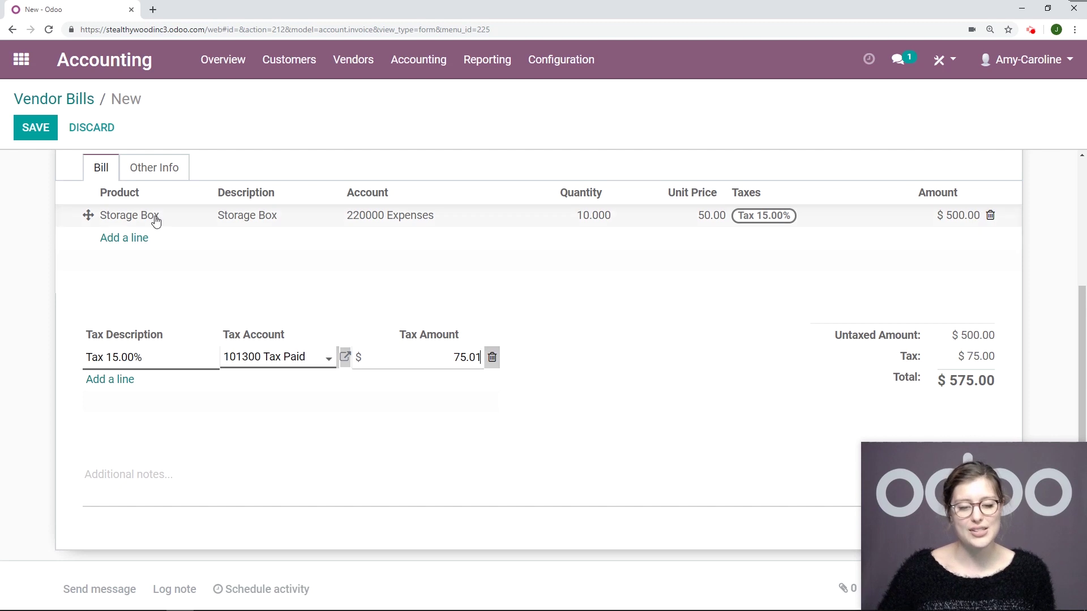
Save the Wood Corner bill and check the $575.01 total with $75.01 tax.
left_click(42, 127)
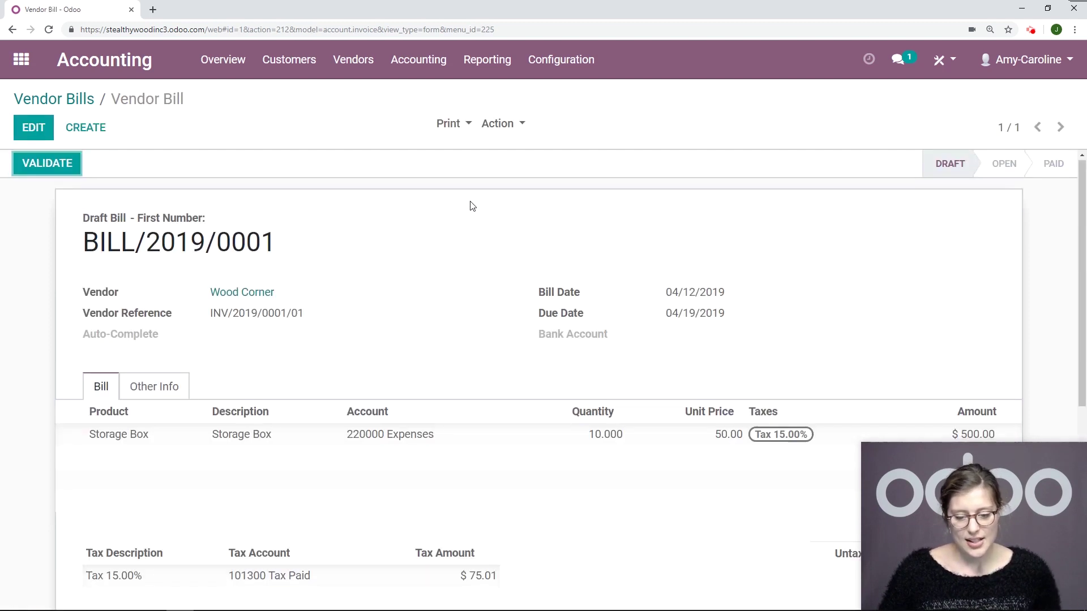
scroll(470, 205, "down", 6)
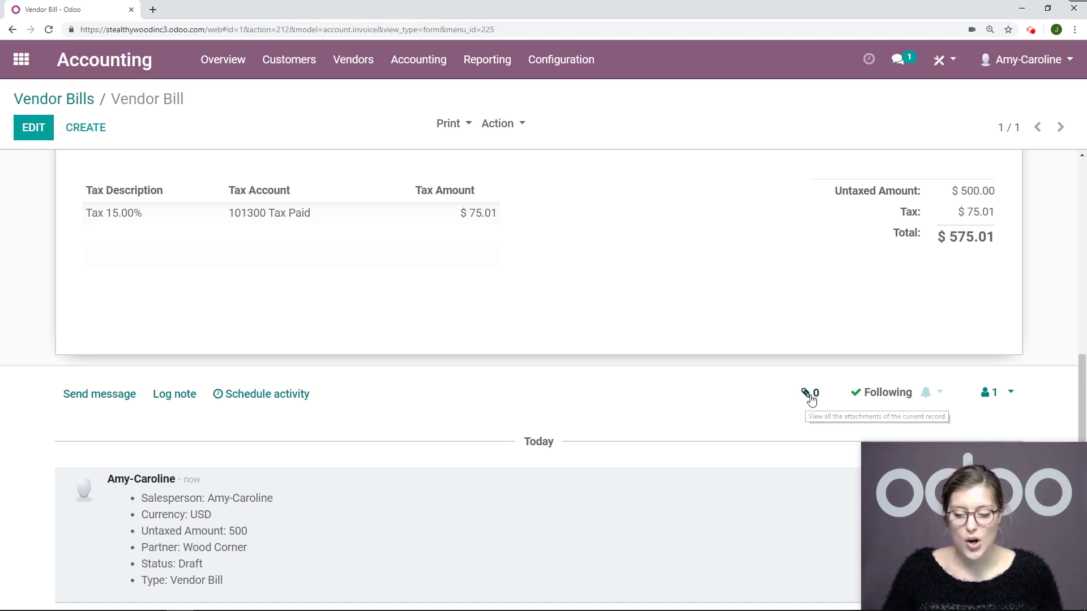
Attach 'Invoice - INV_2019_0005 (1).pdf' to draft BILL/2019/0001 and start a log note.
left_click(811, 394)
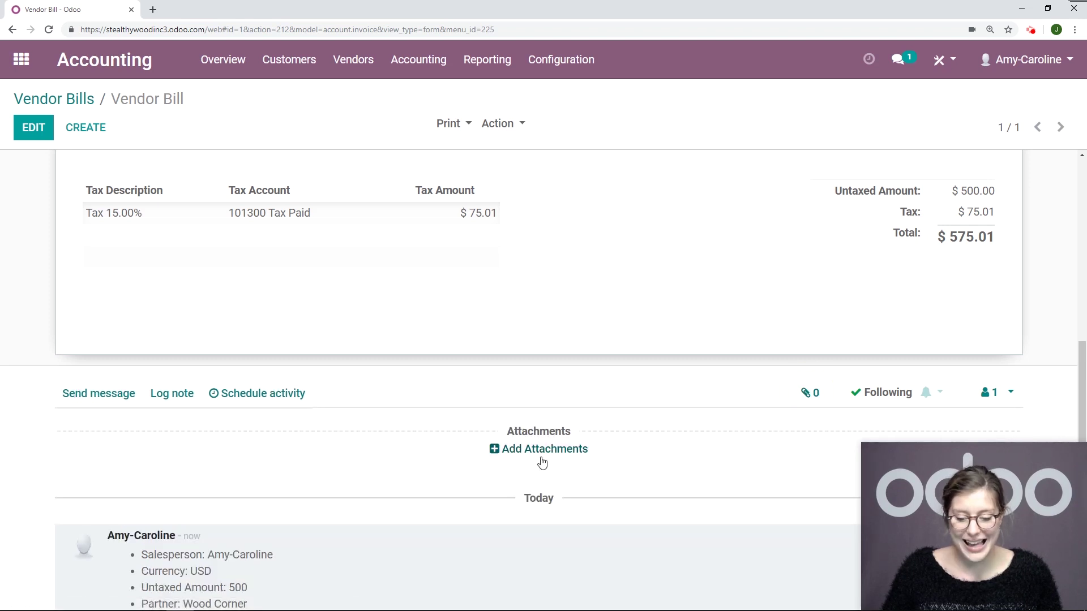
left_click(545, 451)
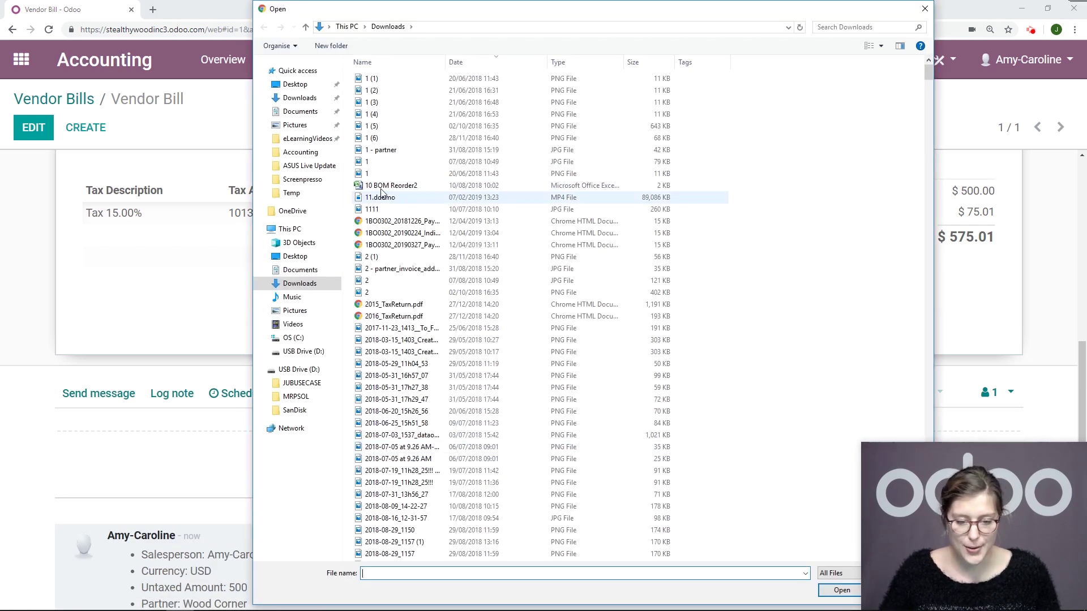
left_click(430, 102)
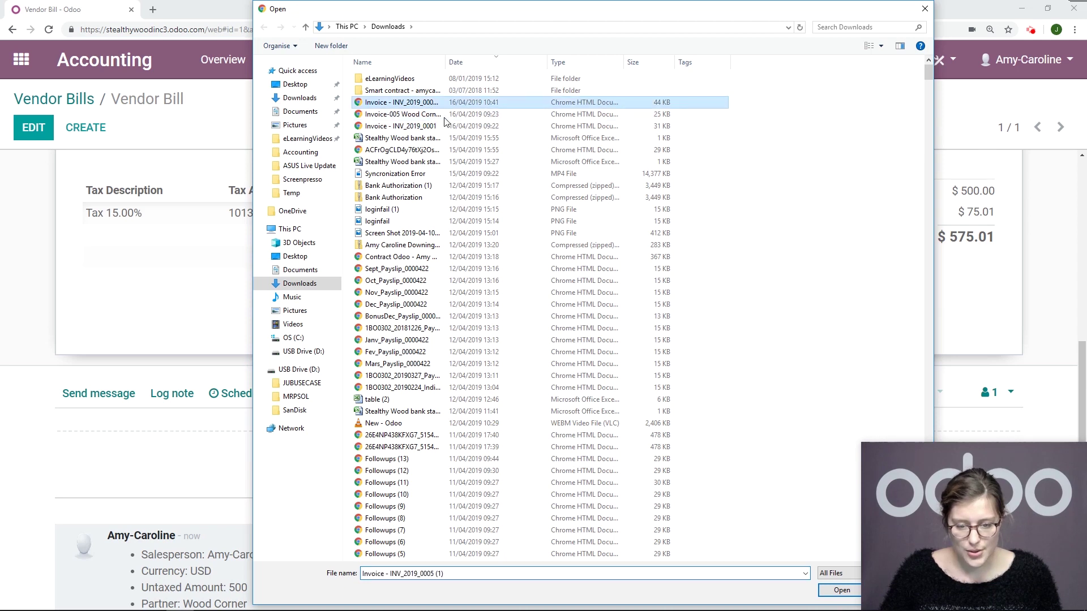
left_click(842, 591)
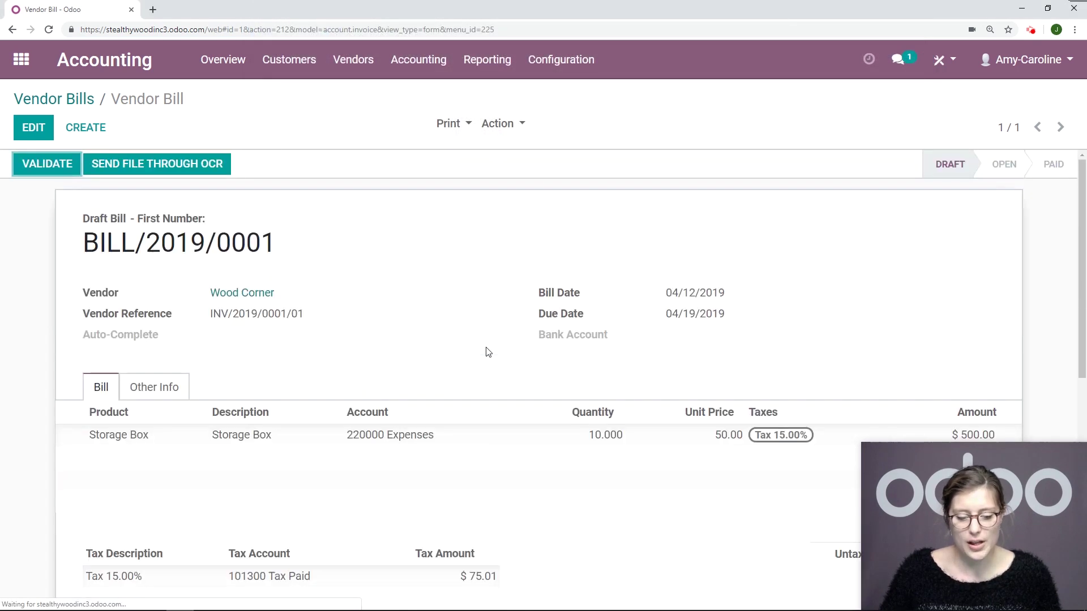
scroll(317, 392, "down", 4)
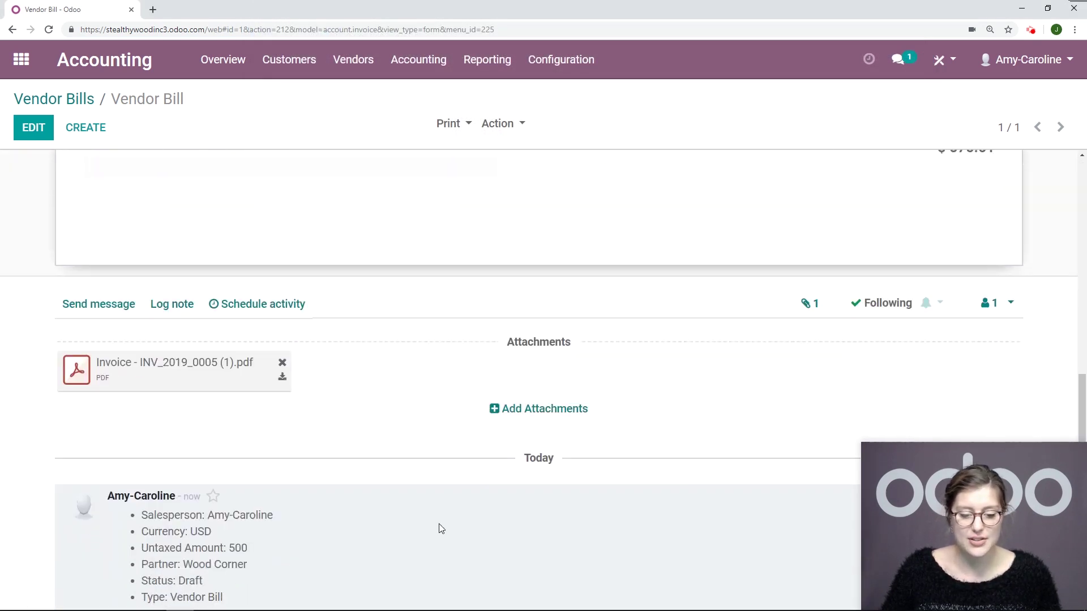
left_click(181, 309)
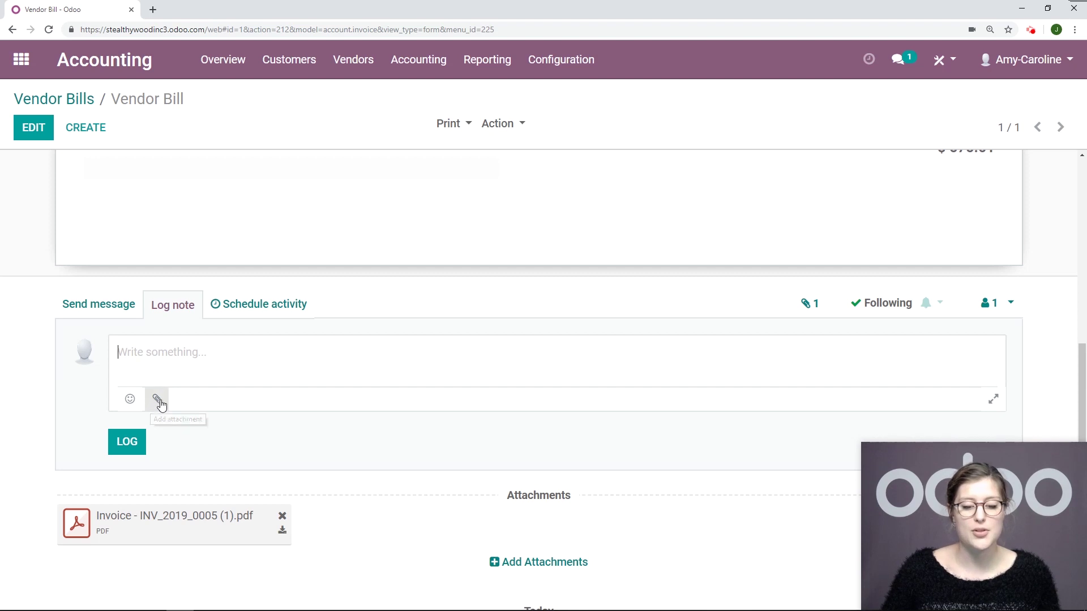
scroll(147, 403, "up", 7)
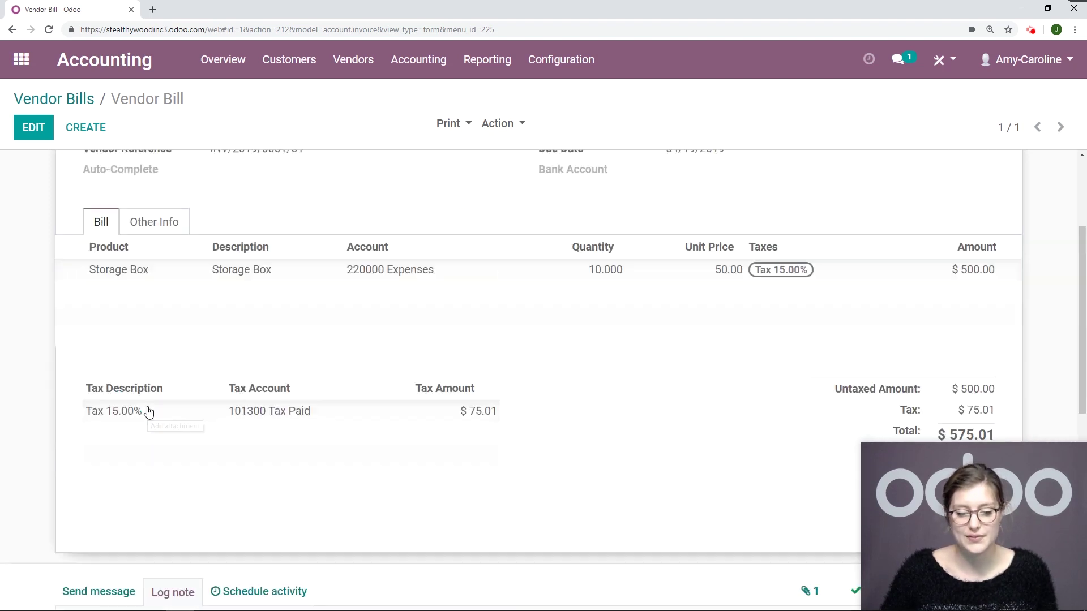
Open the Ristorante Don Corleone record from the Vendors list.
scroll(147, 401, "up", 1)
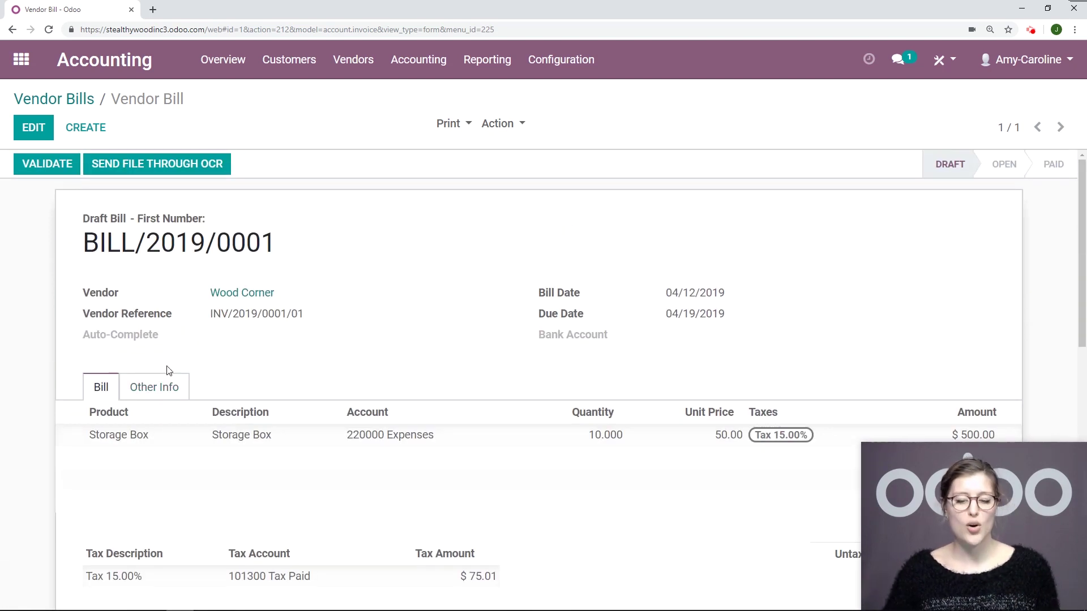
left_click(363, 63)
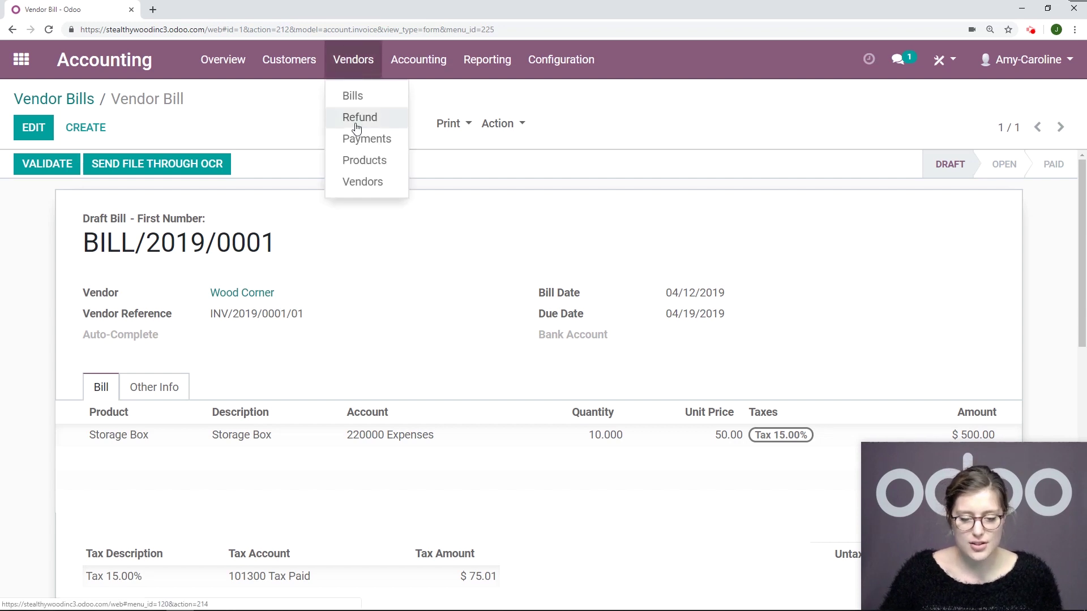
left_click(361, 183)
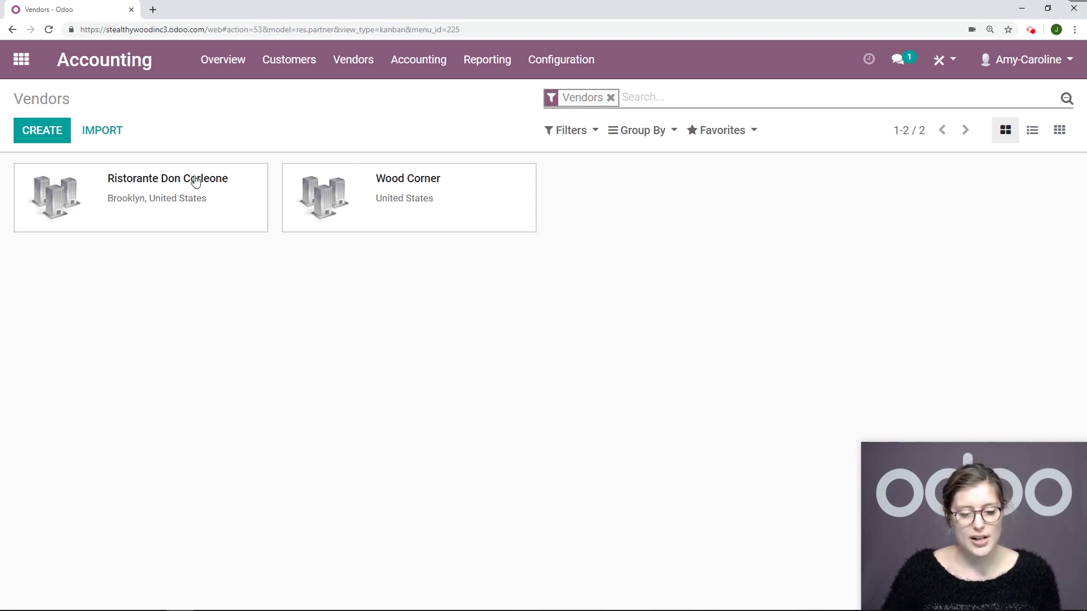
left_click(222, 218)
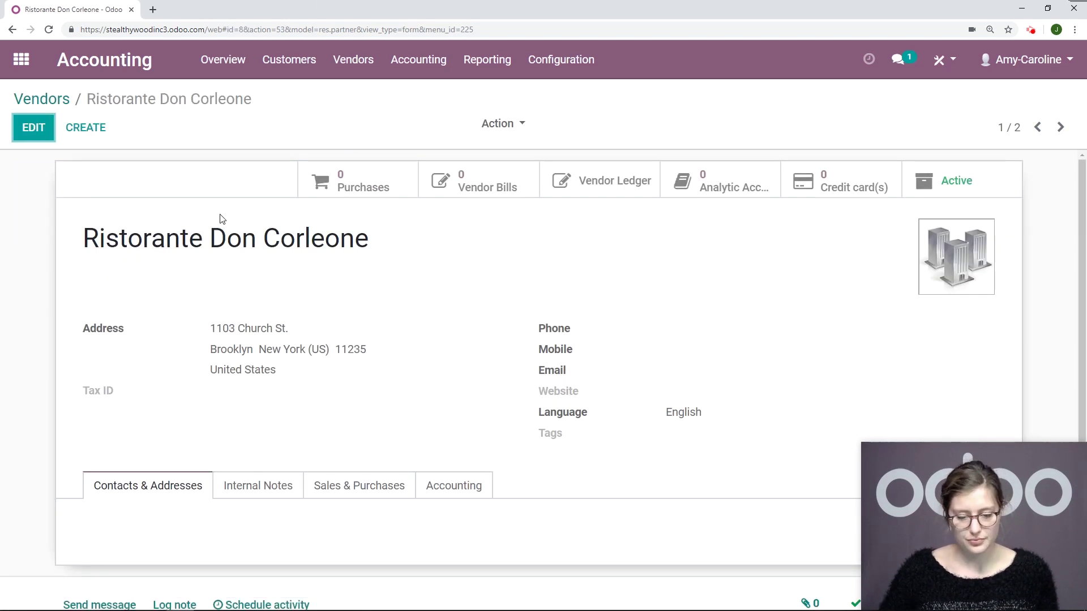
Review its Sales & Purchases and Accounting tabs, with receivable 101200 and payable 111100.
scroll(222, 218, "down", 2)
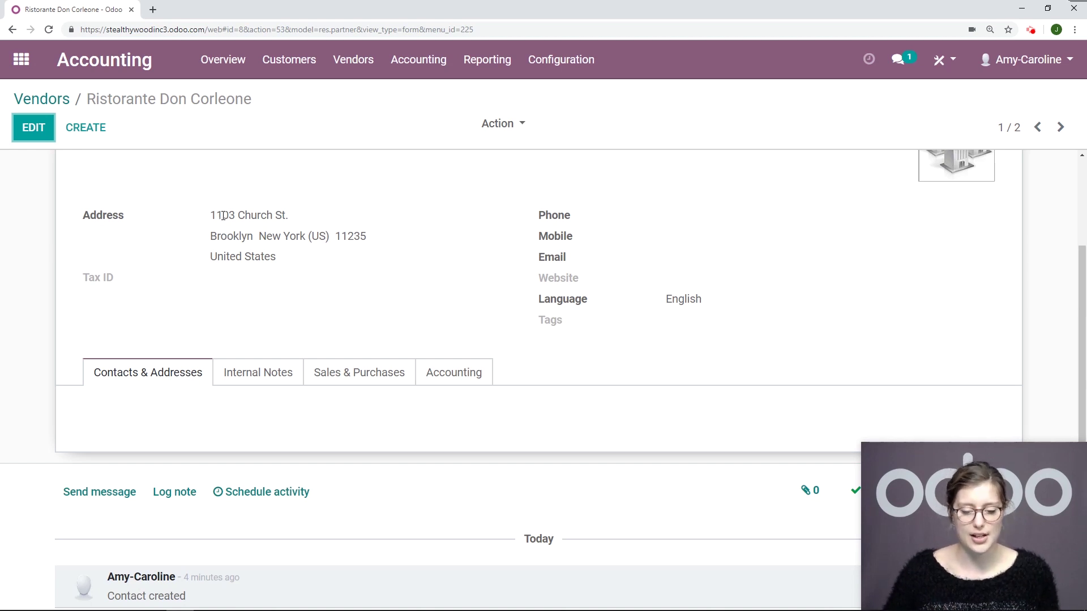
left_click(366, 375)
scroll(512, 277, "down", 1)
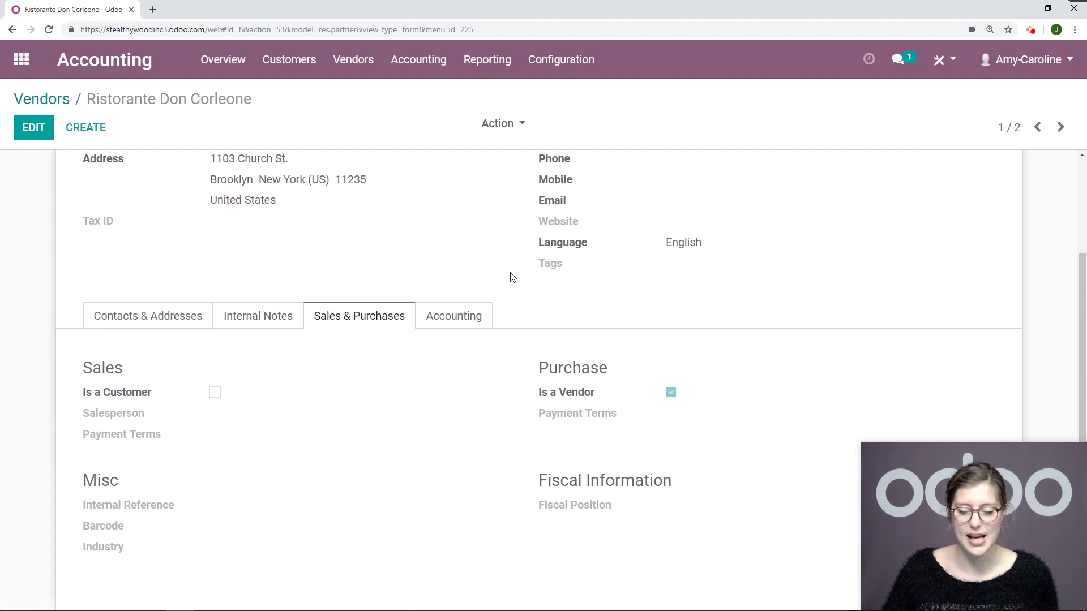
scroll(512, 278, "down", 2)
left_click(474, 207)
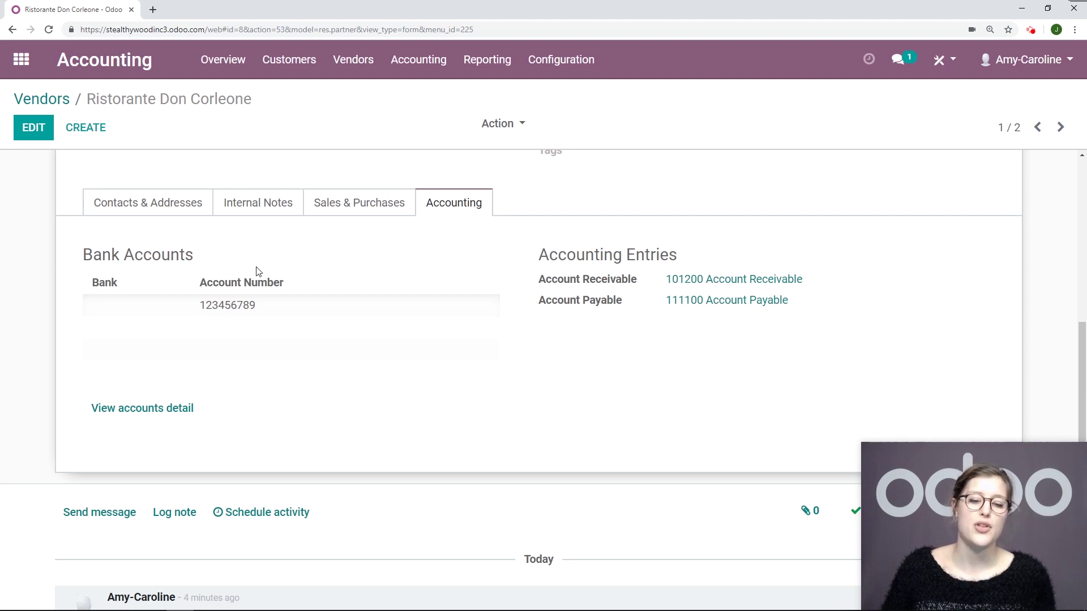
scroll(268, 253, "up", 3)
scroll(267, 253, "up", 2)
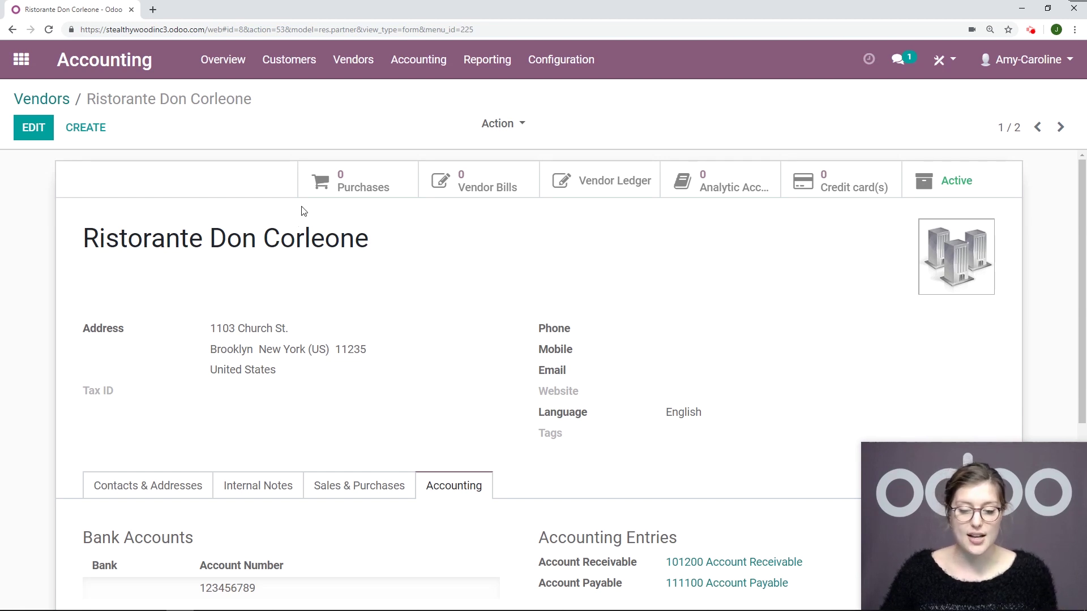
Upload Invoice - INV_2019_0001 from Vendor Bills, import it, and zoom the page to 125%.
left_click(353, 61)
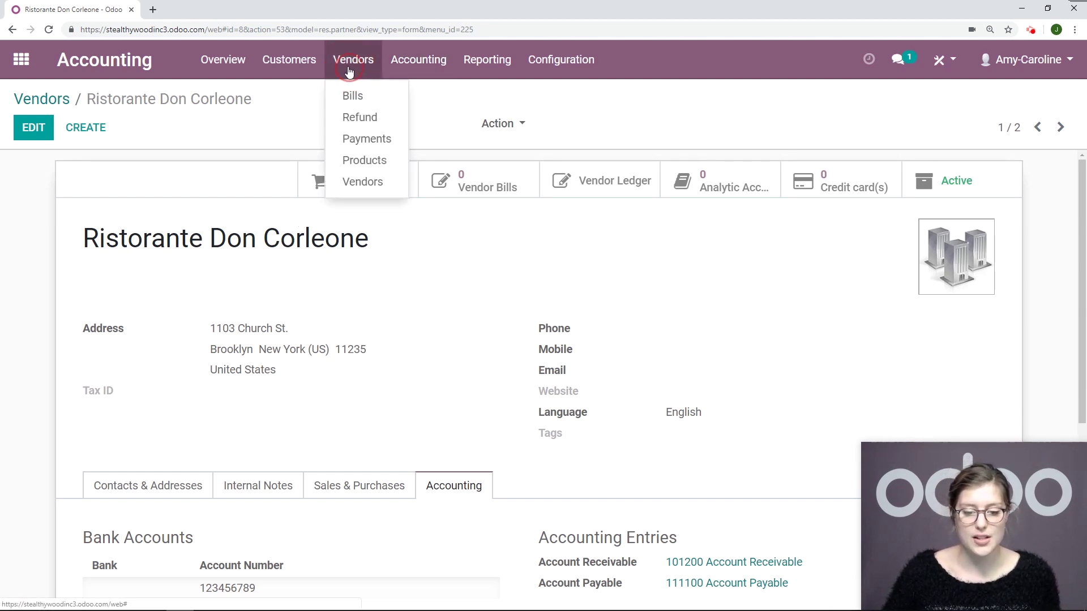
left_click(354, 94)
left_click(173, 132)
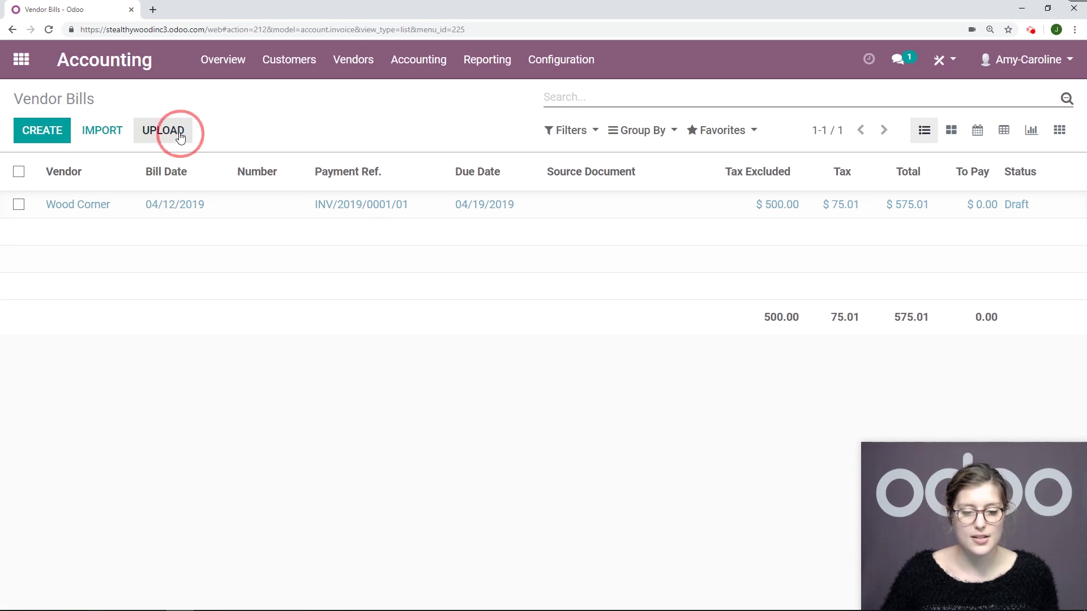
left_click(227, 198)
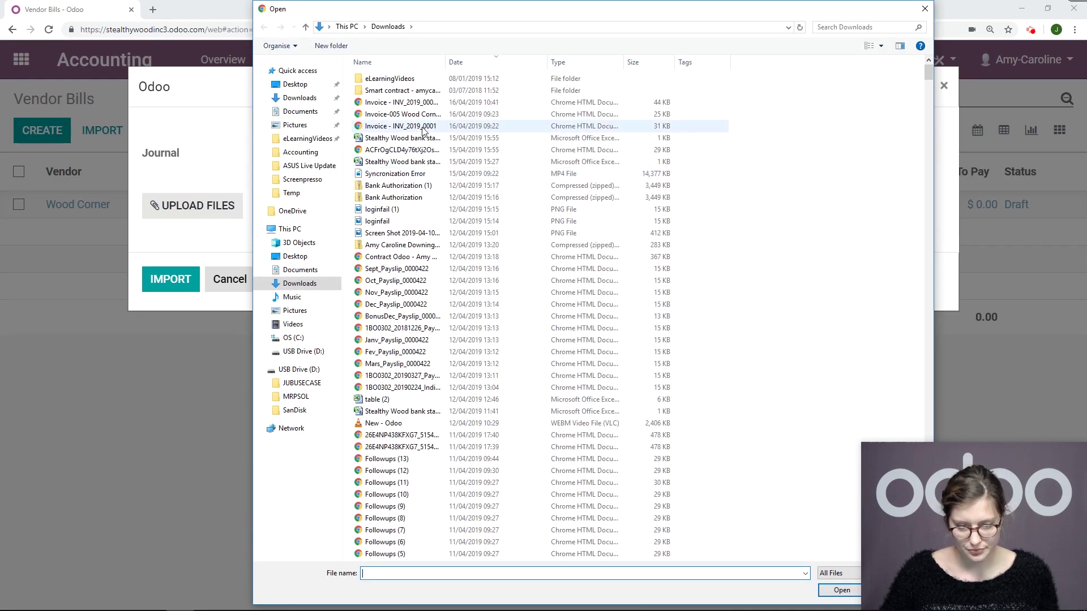
left_click(397, 125)
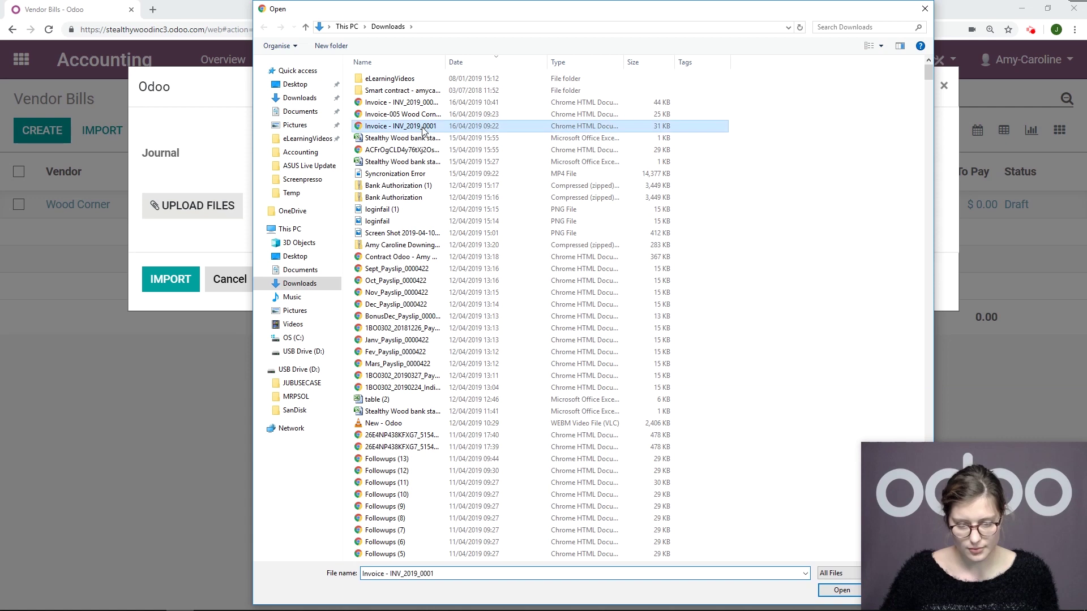
left_click(841, 589)
left_click(177, 346)
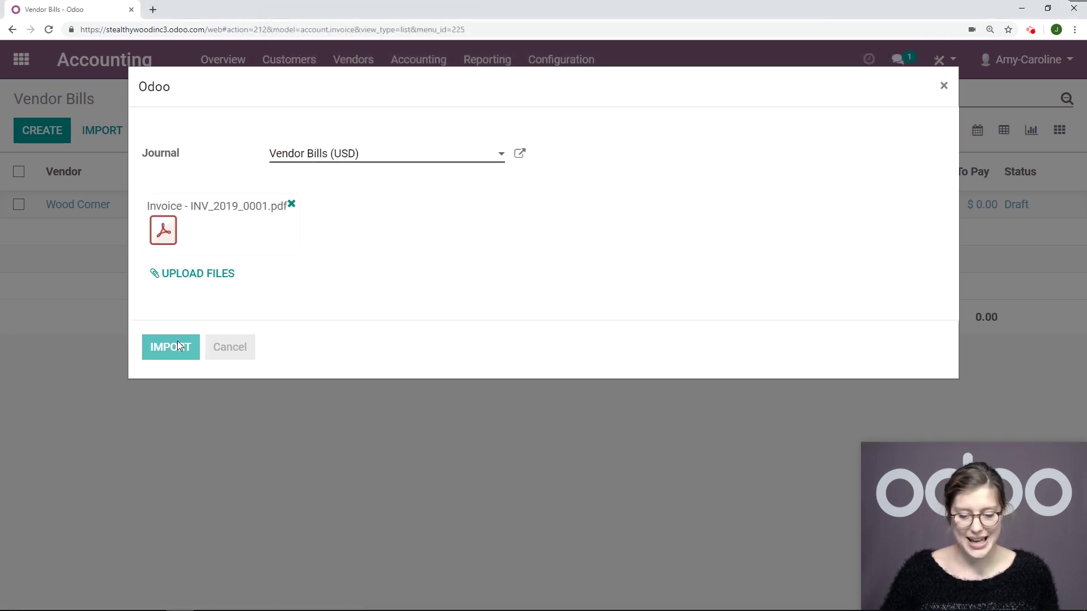
key("ctrl+minus")
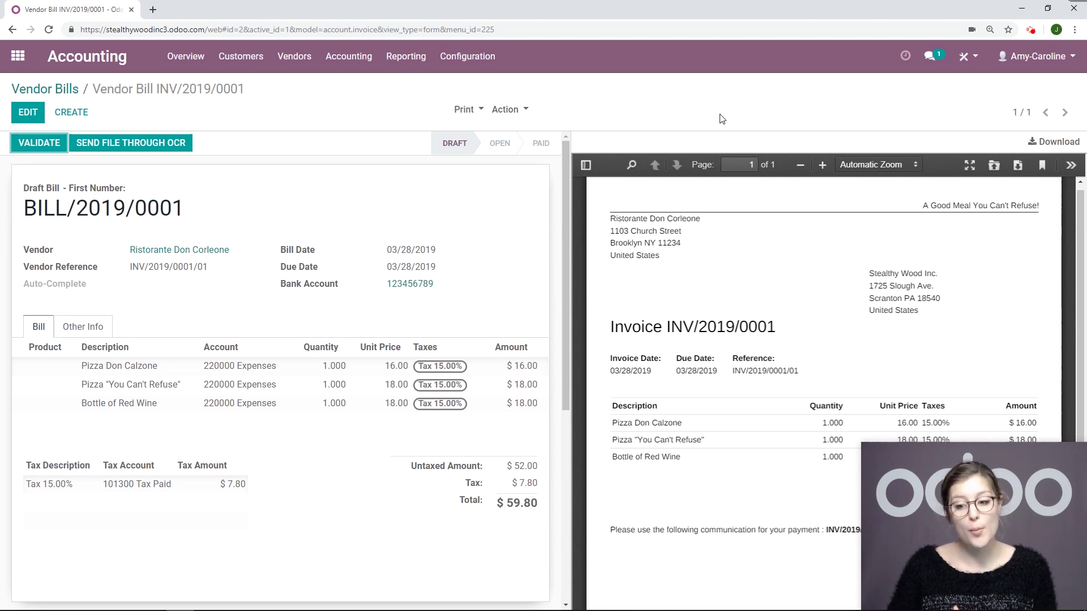
scroll(195, 318, "down", 6)
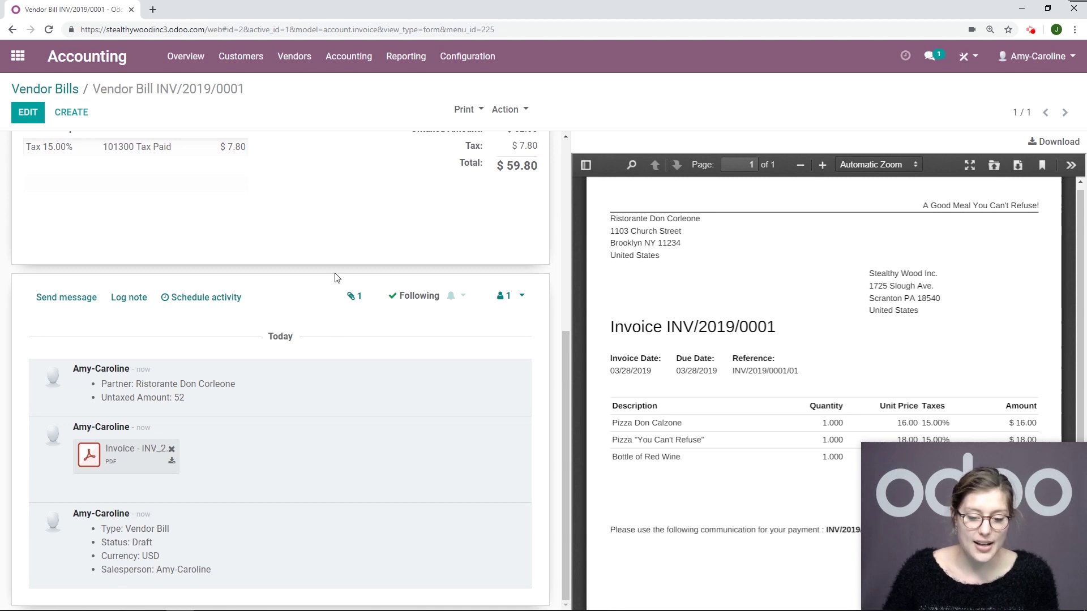
left_click(352, 296)
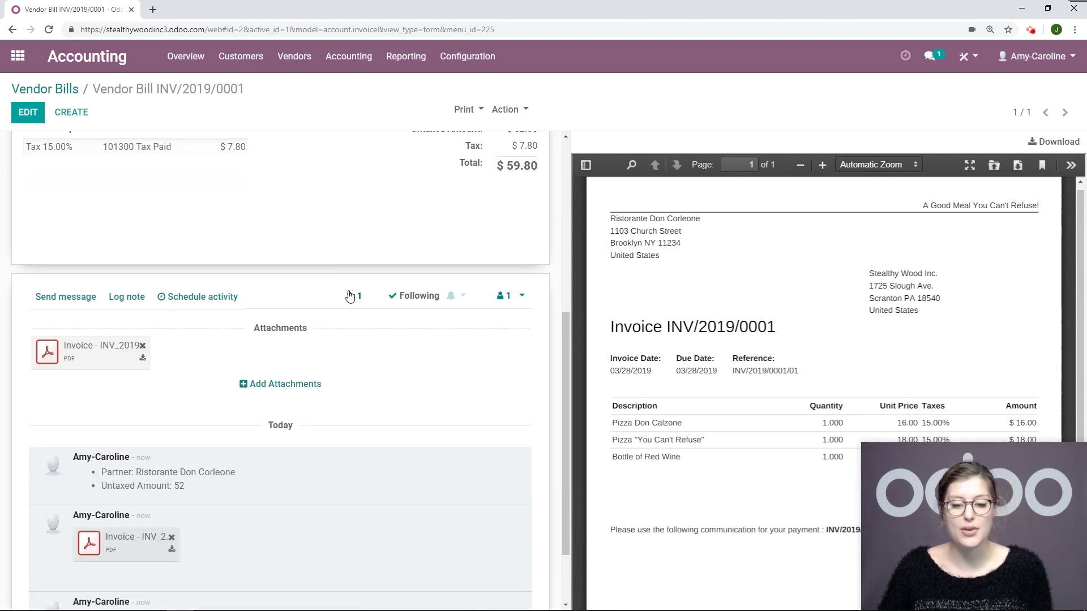
left_click(350, 296)
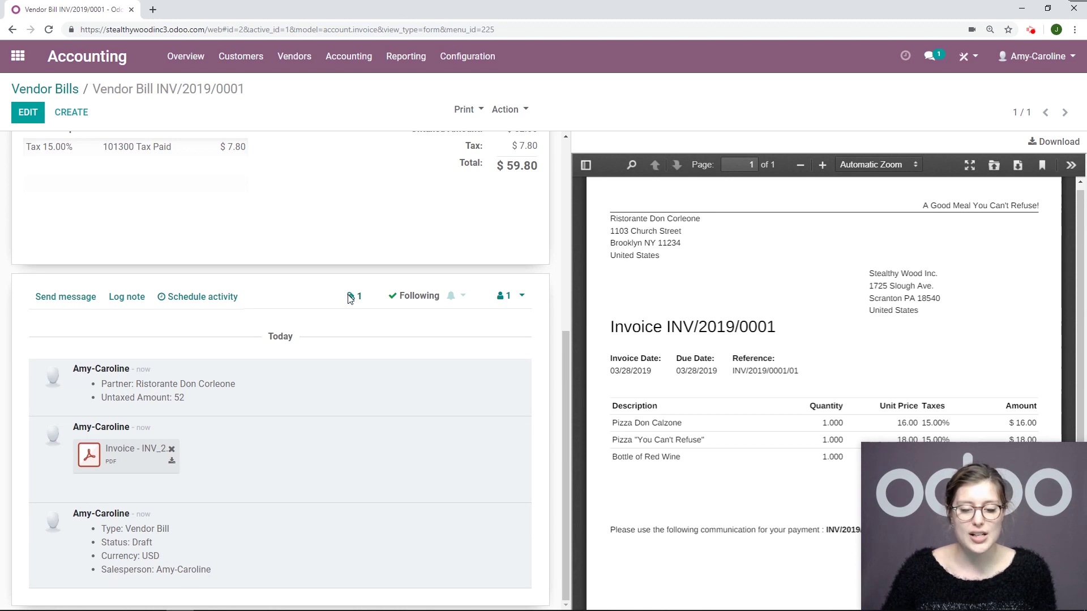
left_click(353, 298)
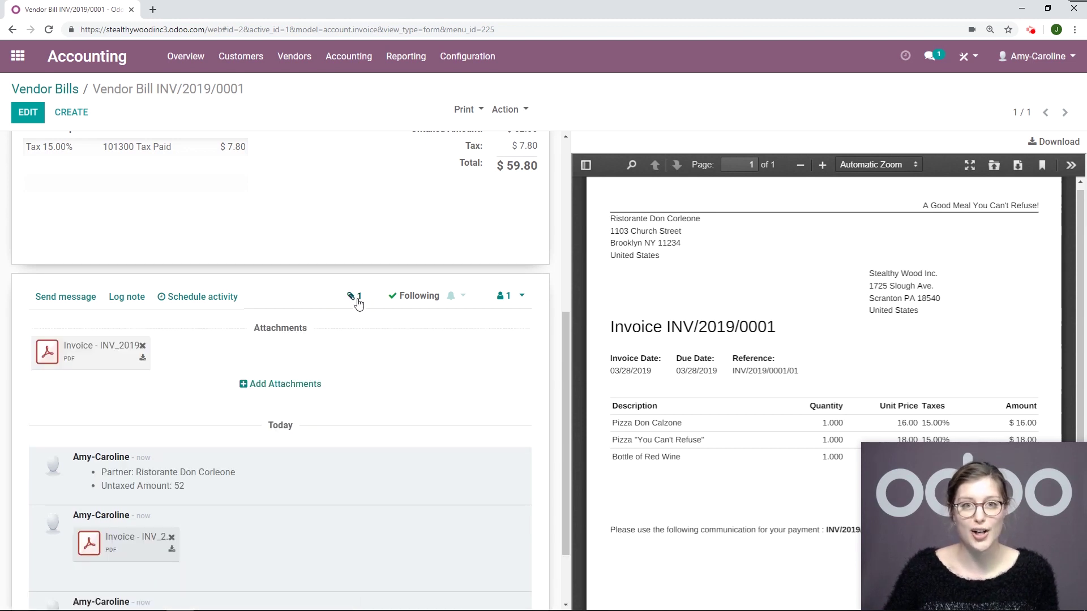
left_click(355, 298)
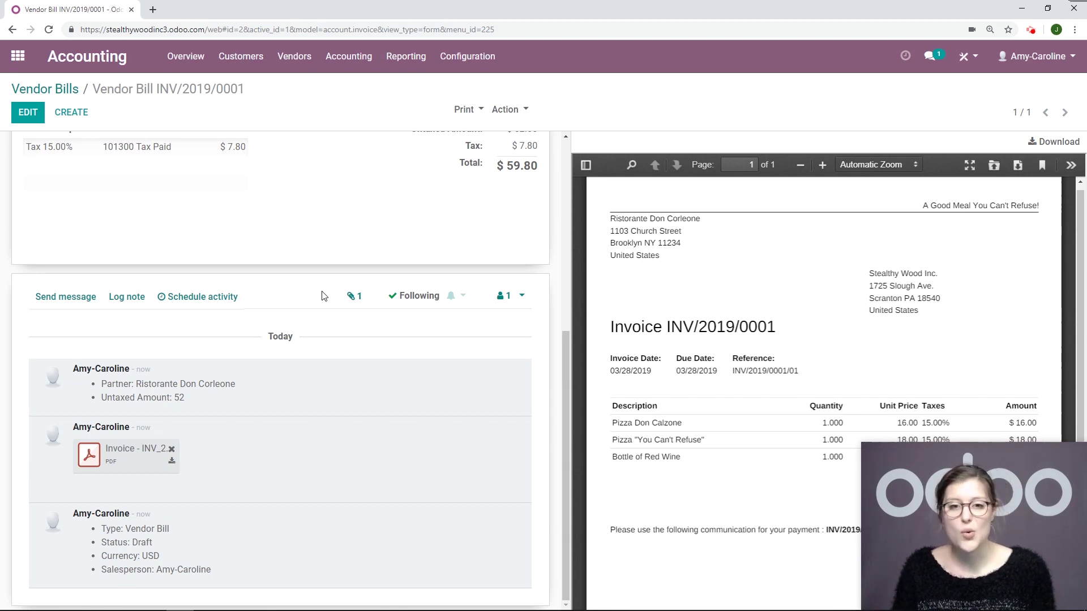
Validate the Ristorante Don Corleone bill and return to the accounting Overview dashboard.
scroll(327, 268, "up", 5)
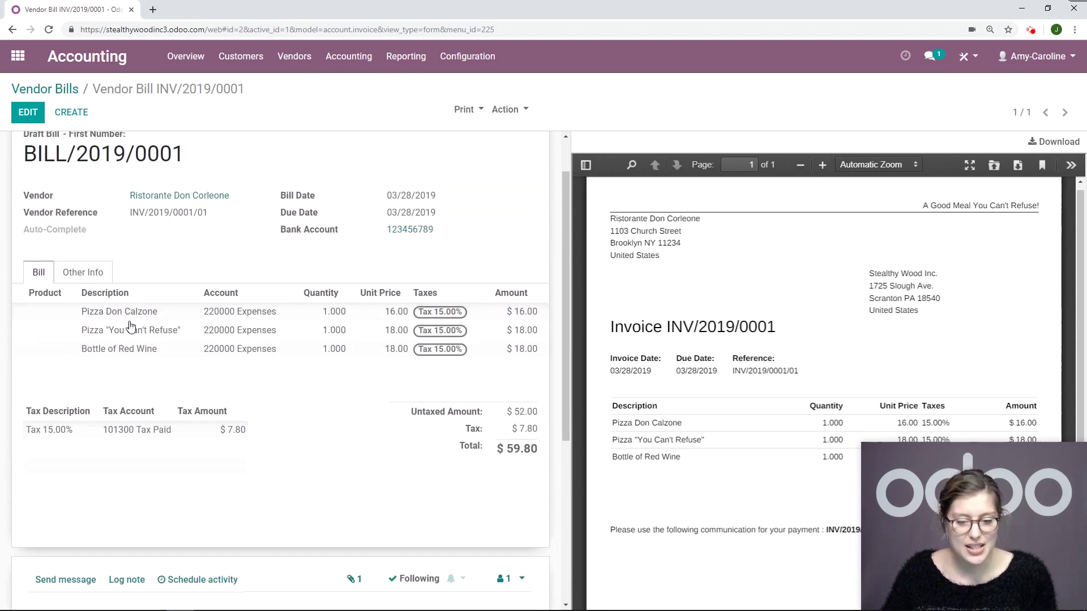
scroll(442, 444, "up", 1)
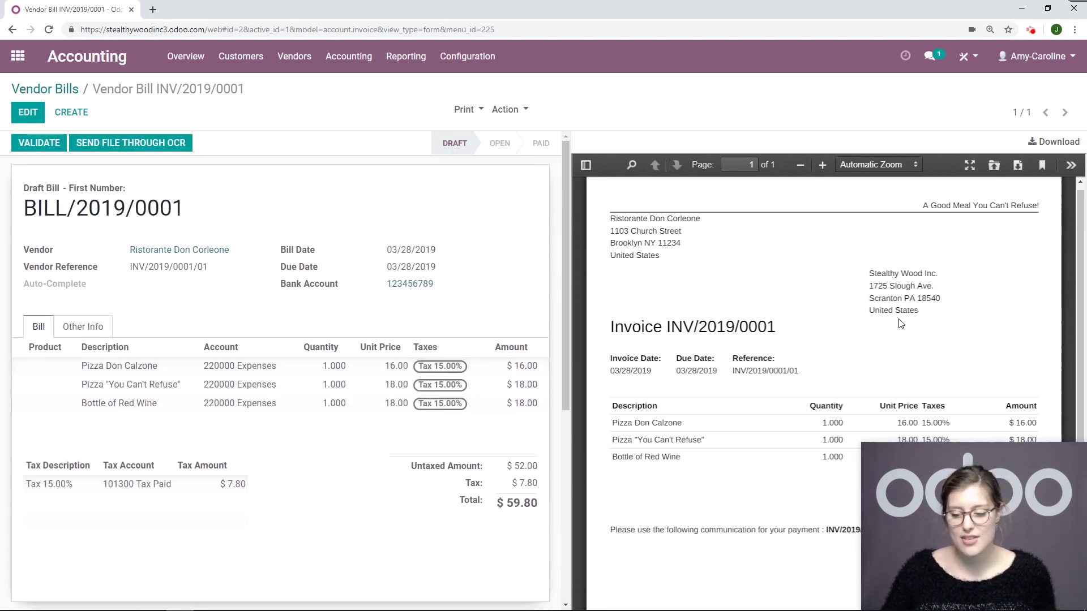
scroll(901, 266, "down", 4)
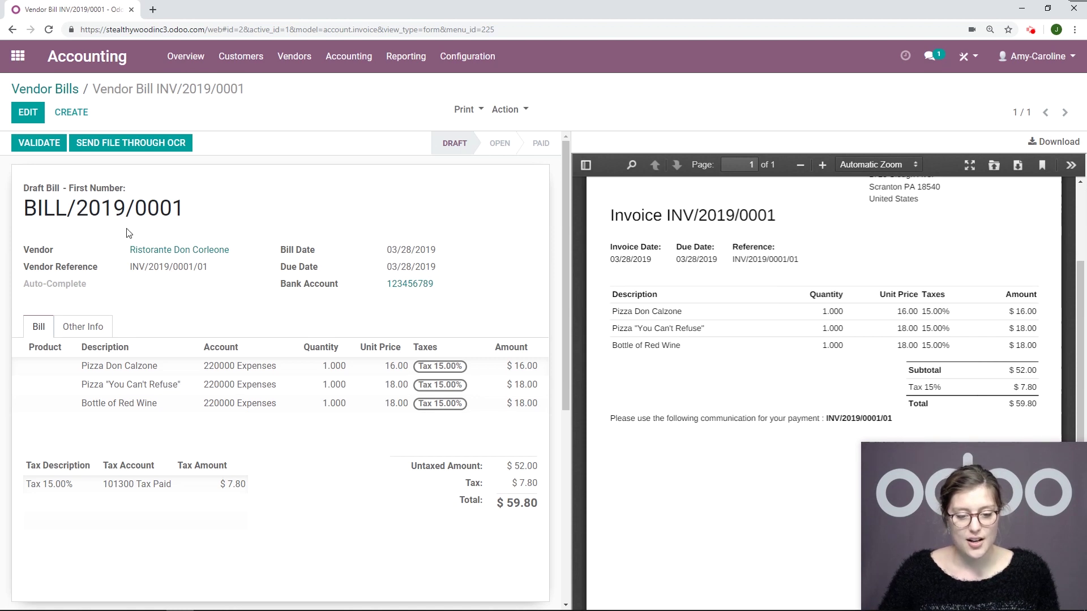
left_click(40, 144)
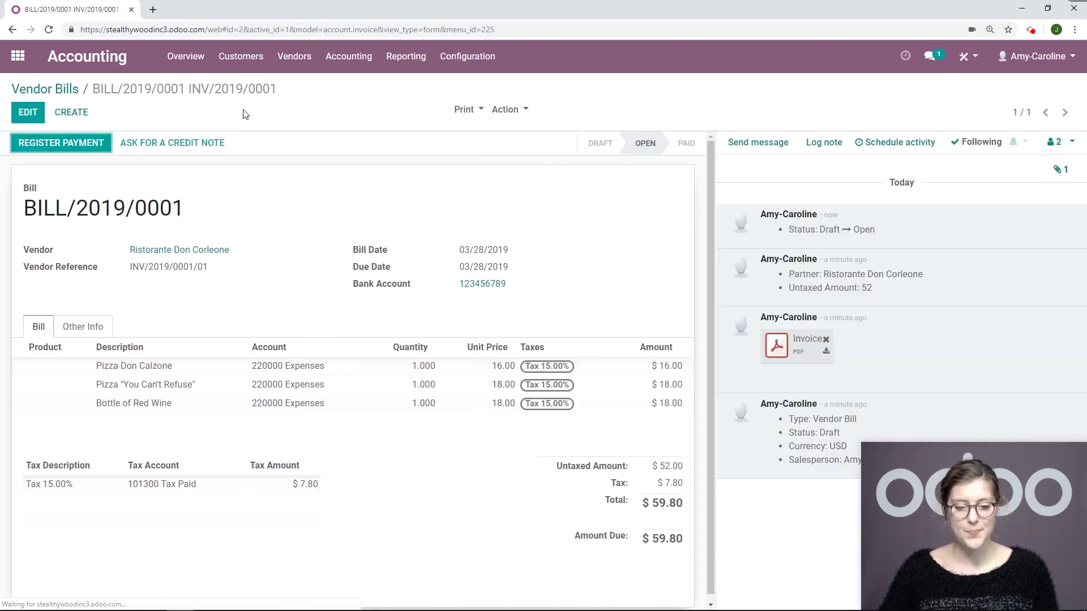
left_click(195, 65)
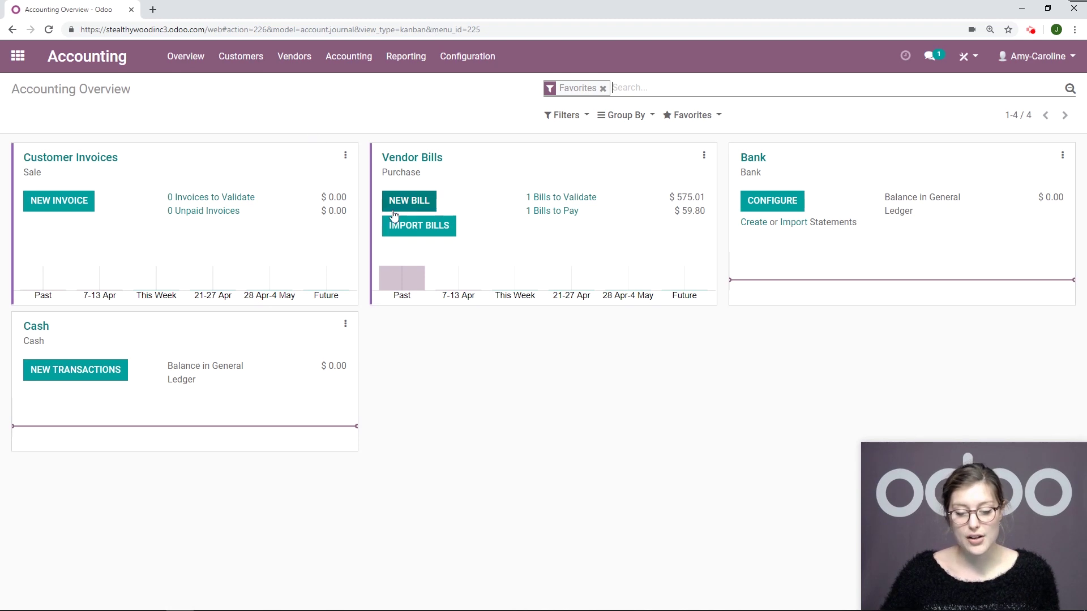
Upload 'Invoice-005 Wood Corner.pdf' via Import Bills and import it as a draft bill.
left_click(416, 234)
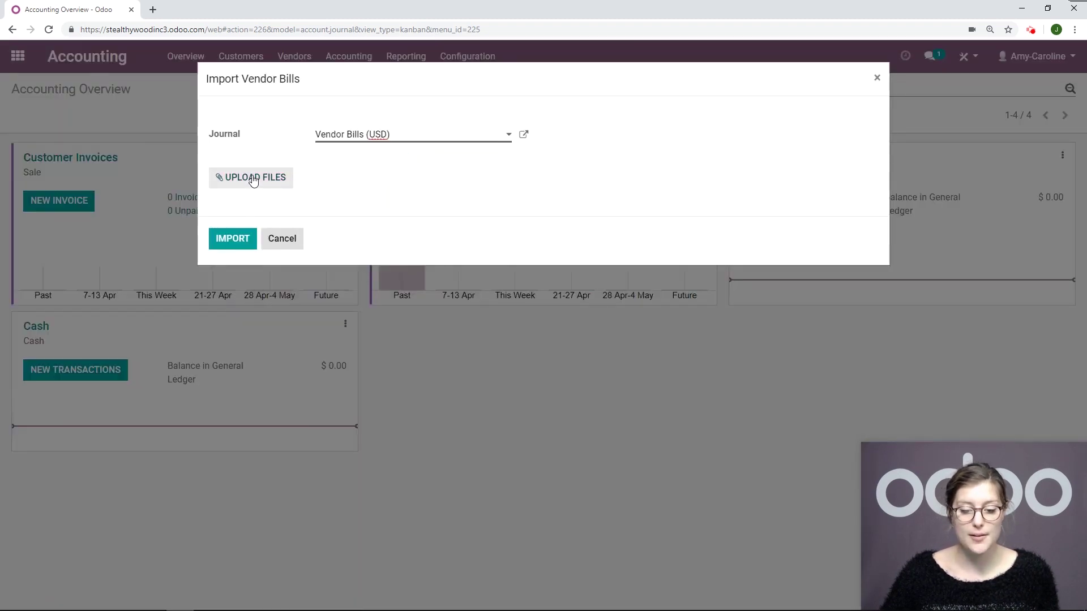
left_click(249, 177)
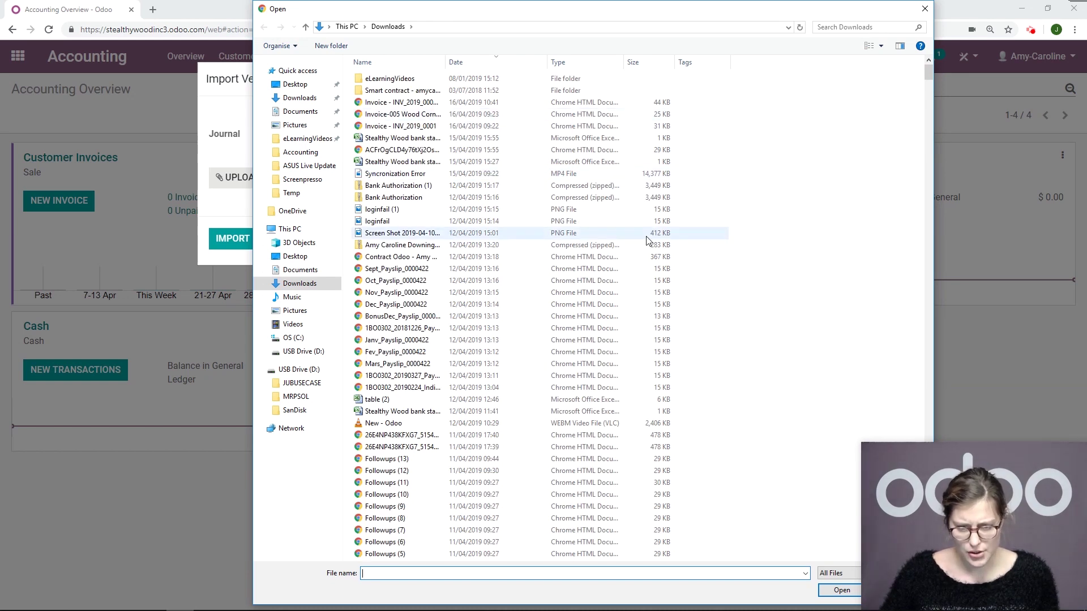
left_click(432, 115)
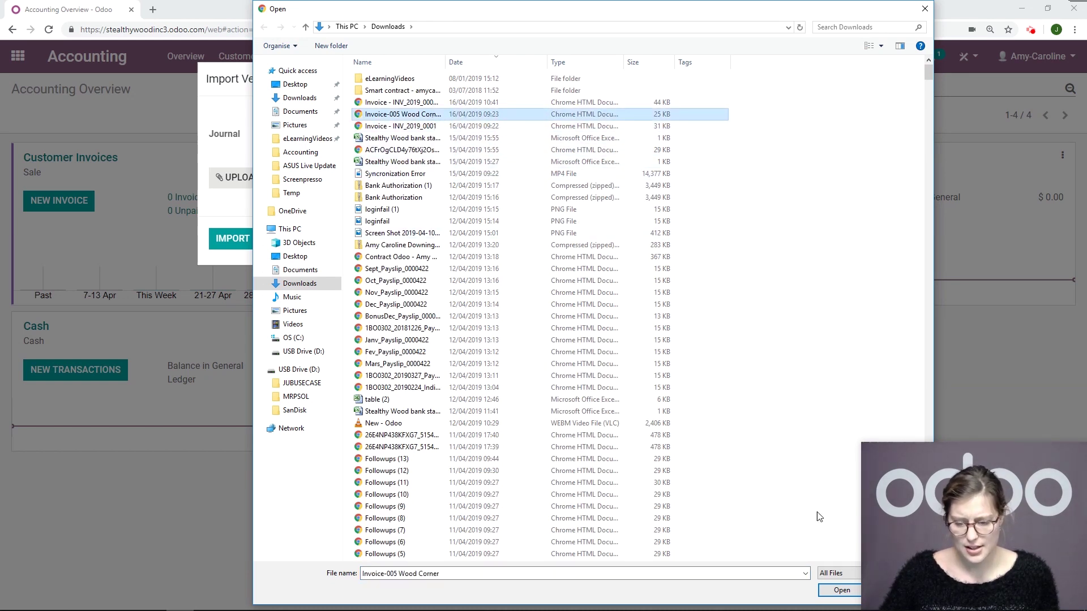
left_click(832, 588)
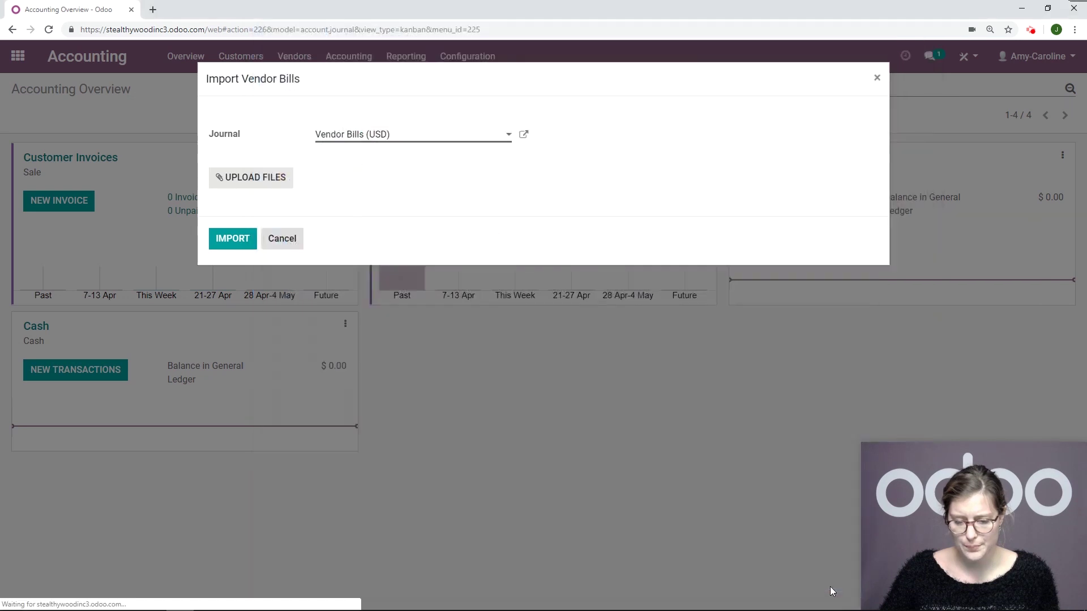
left_click(233, 298)
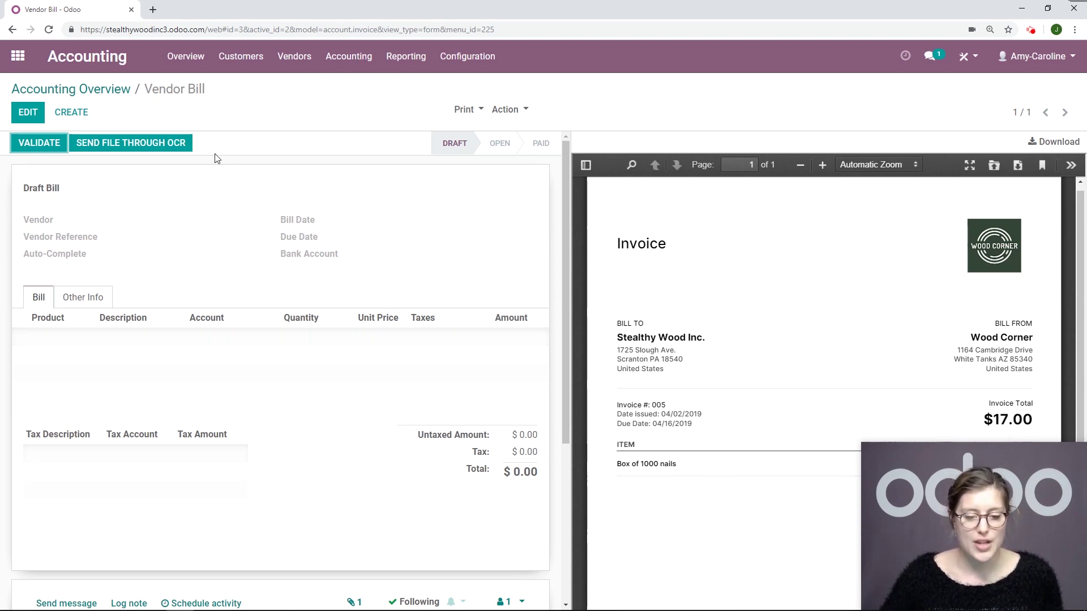
Run OCR on the Wood Corner PDF and load reference 005, dates and the 220000 expense line.
left_click(166, 146)
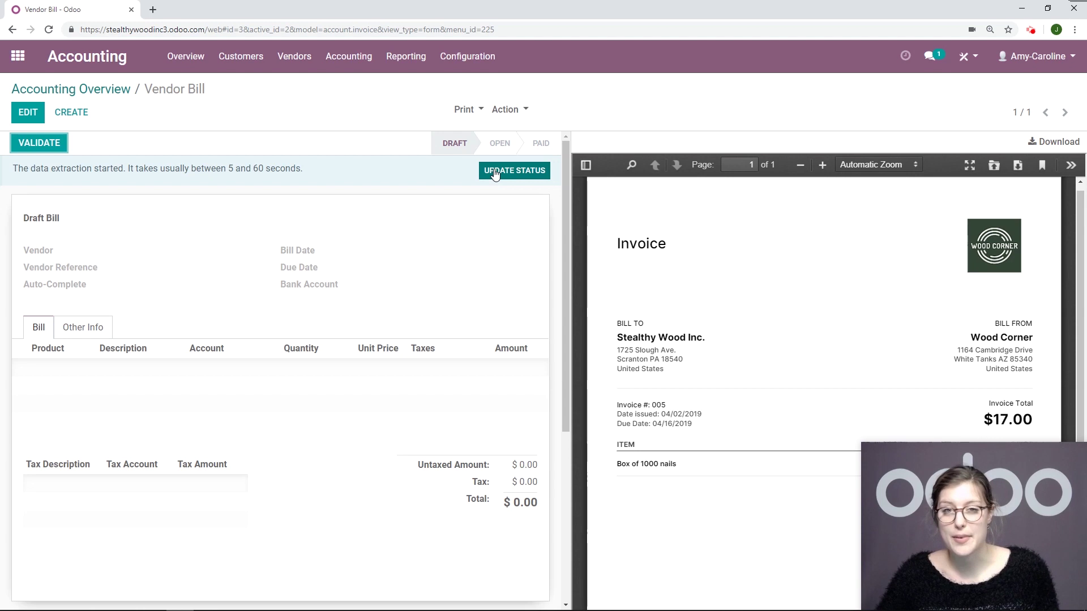
left_click(494, 173)
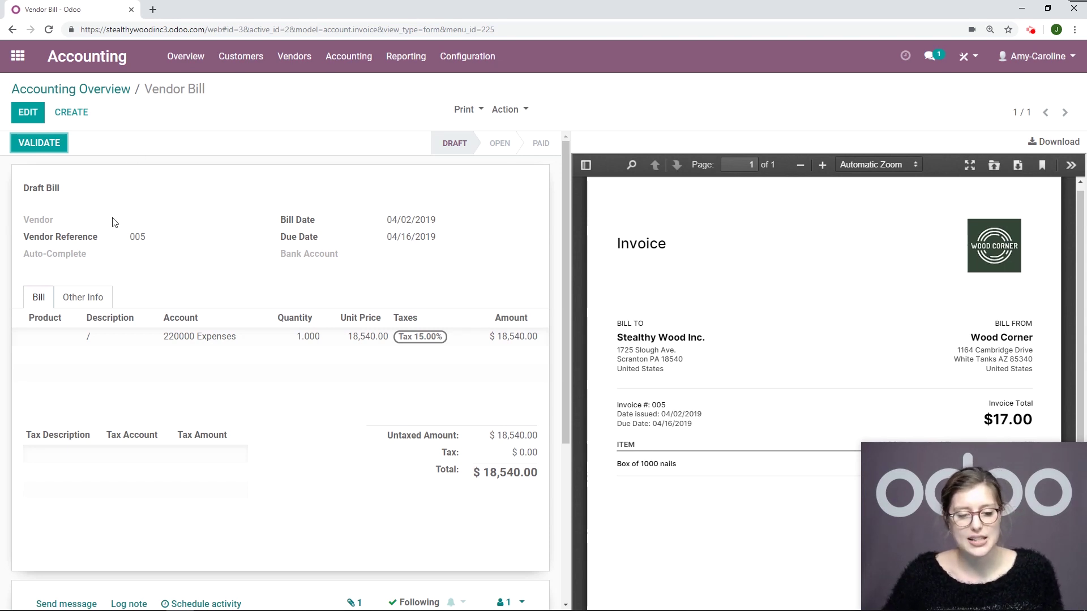
Edit the draft bill and fill its vendor as Wood Corner from the sender box in the PDF.
left_click(26, 113)
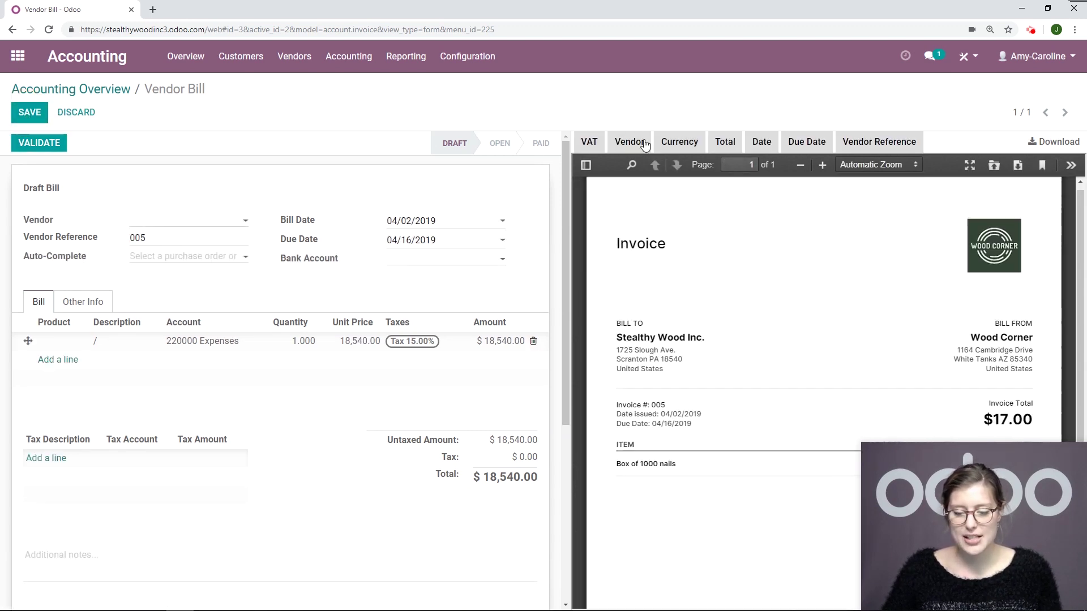
left_click(632, 144)
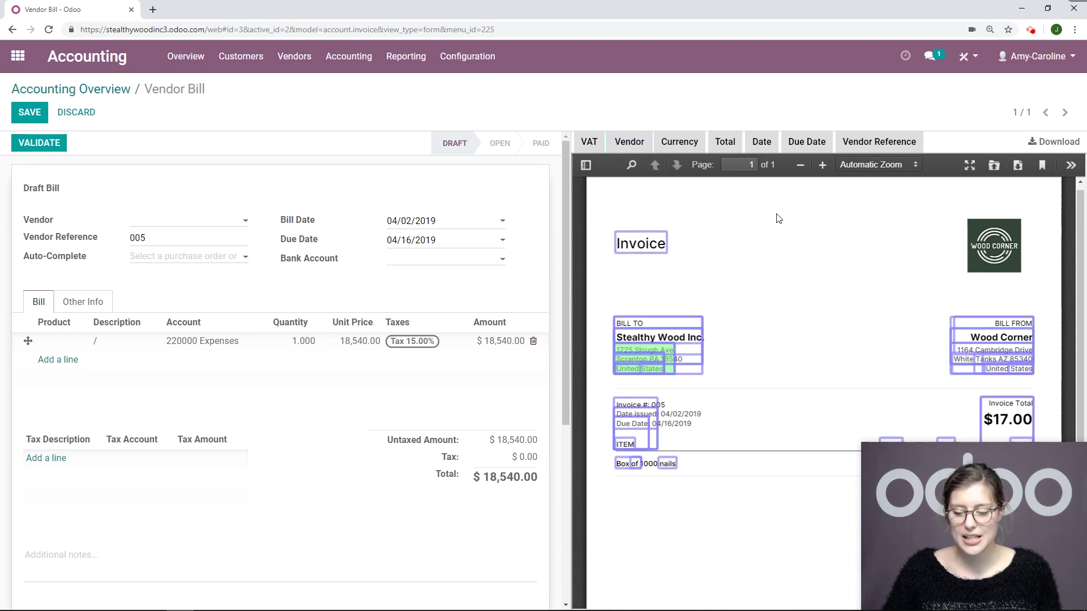
left_click(987, 339)
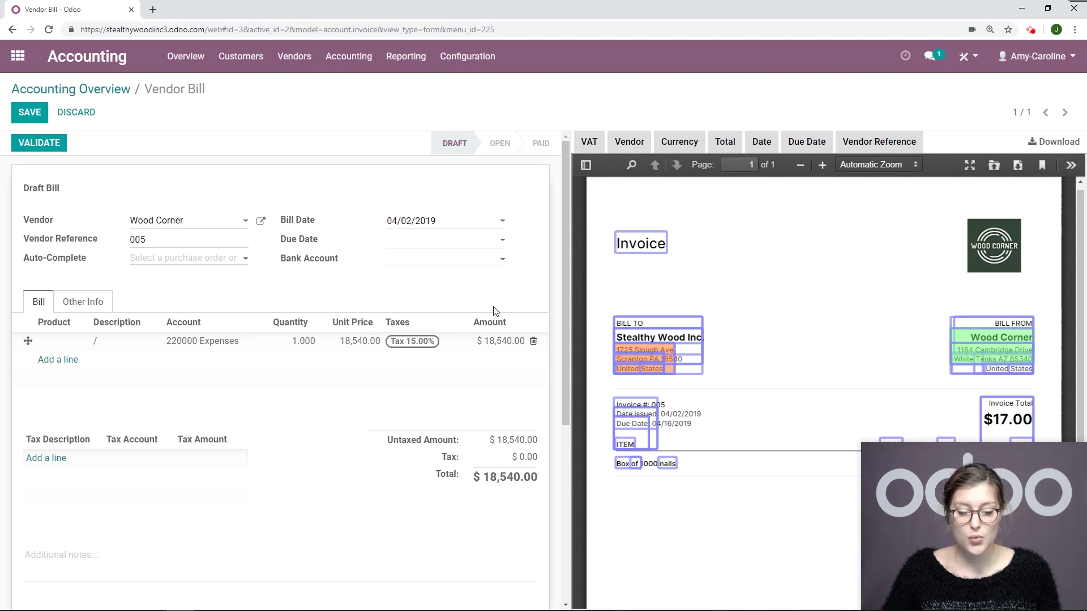